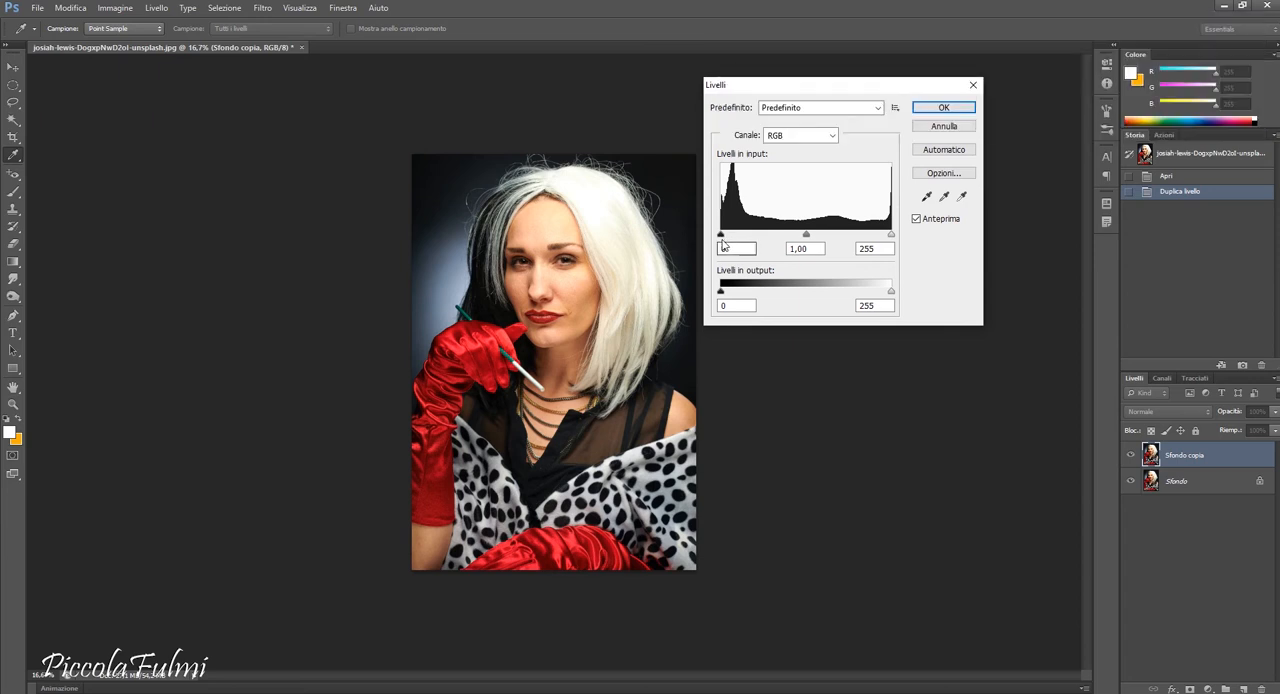
# Darken the duplicated photo layer with Levels, setting the input black point to 54 and the midtone to 0,93.
pyautogui.moveTo(722, 241); pyautogui.dragTo(894, 237)
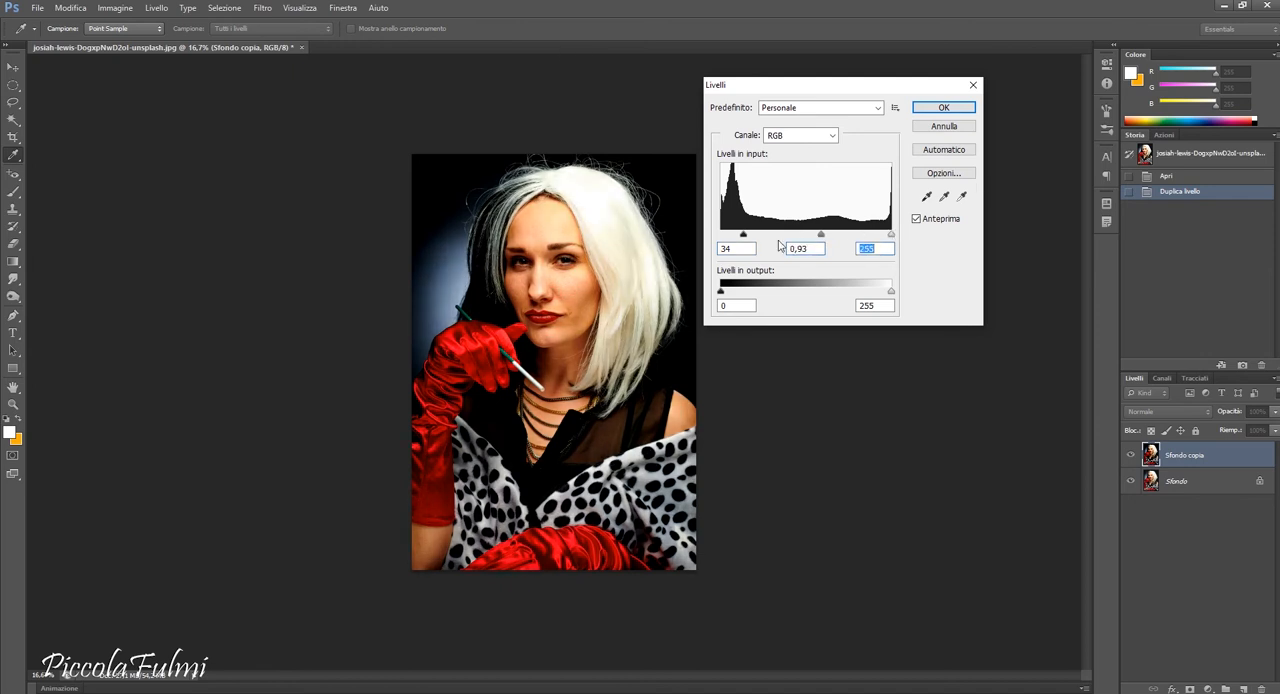
pyautogui.moveTo(747, 236); pyautogui.dragTo(756, 236)
pyautogui.click(943, 107)
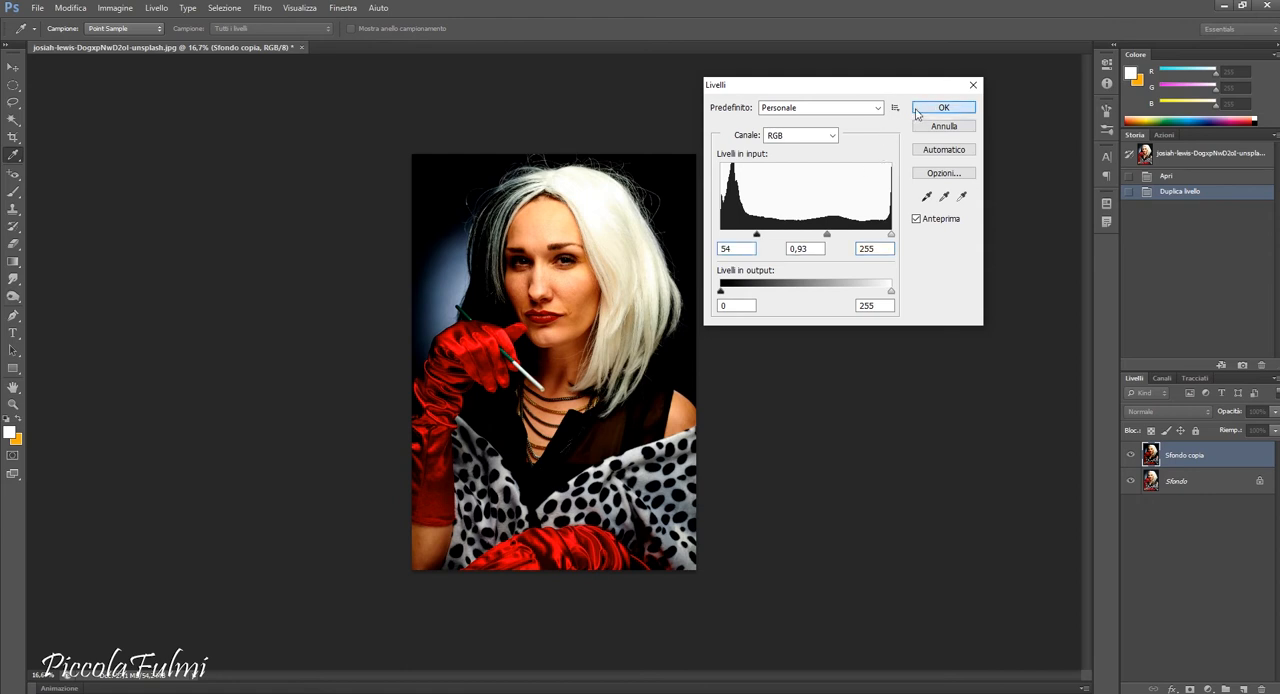
# In the Film Grain filter (Grana pellicola), set the highlight area to 0 and the grain to 9.
pyautogui.press('z')
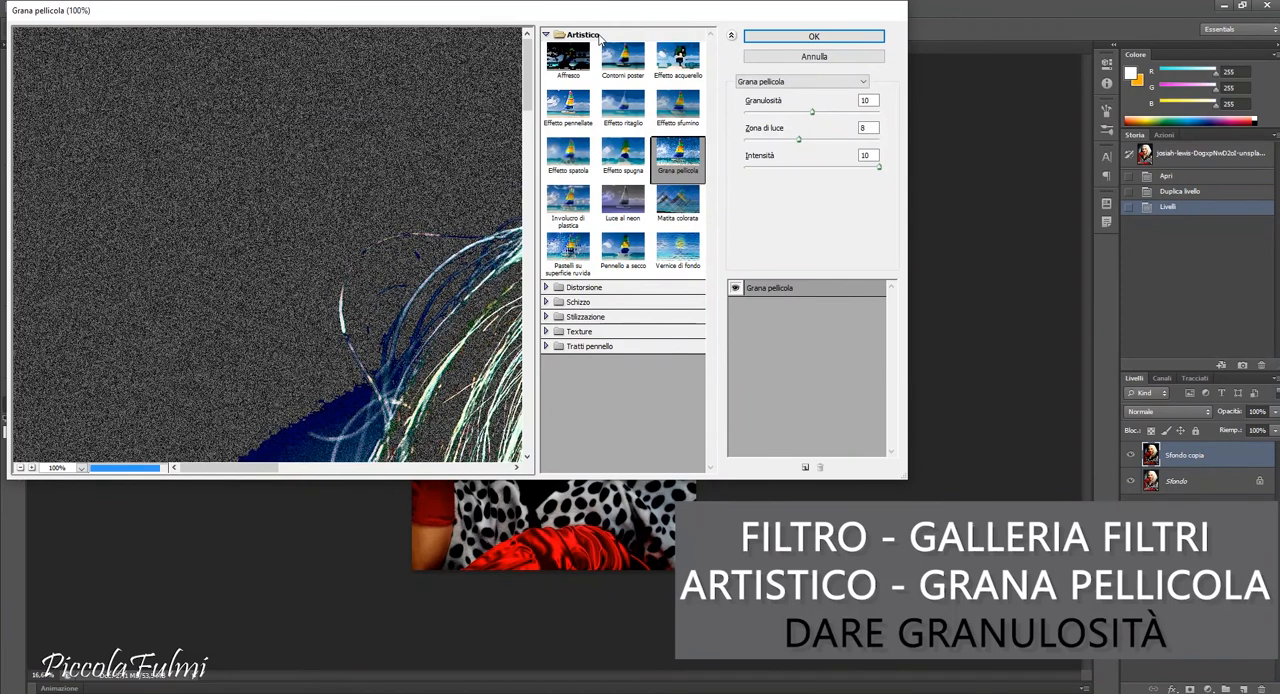
pyautogui.click(20, 467)
pyautogui.click(20, 467)
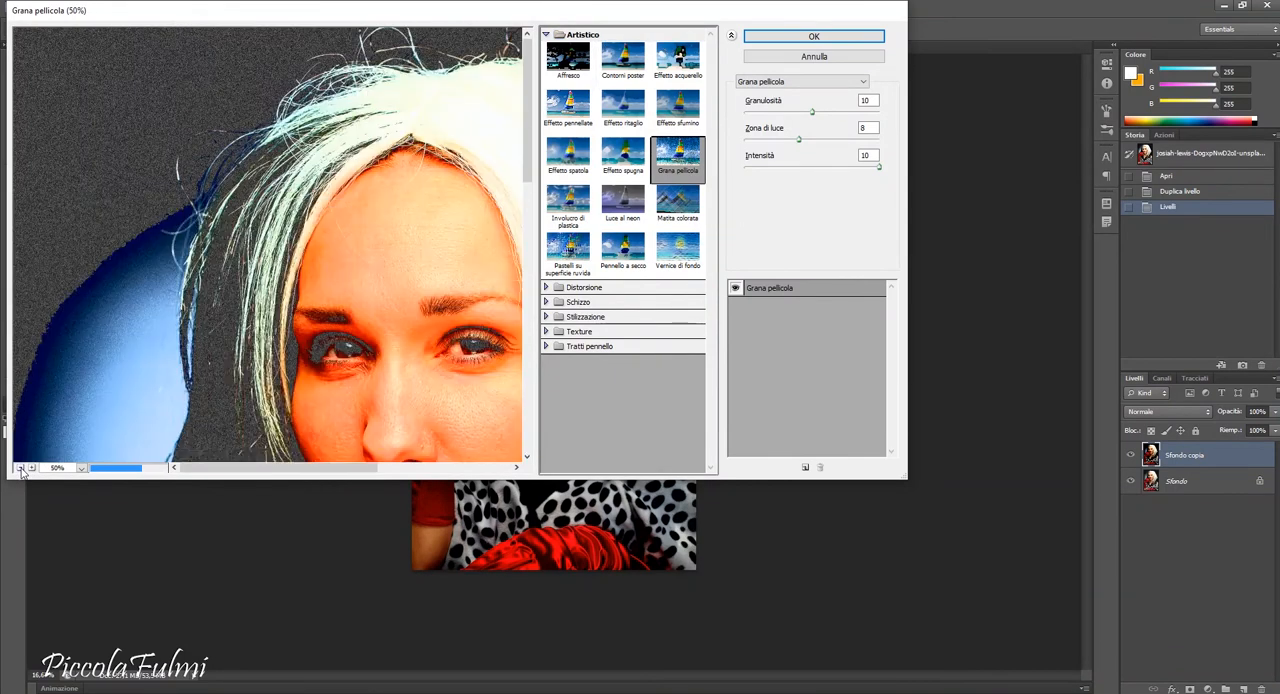
pyautogui.click(20, 467)
pyautogui.click(20, 467)
pyautogui.click(20, 467)
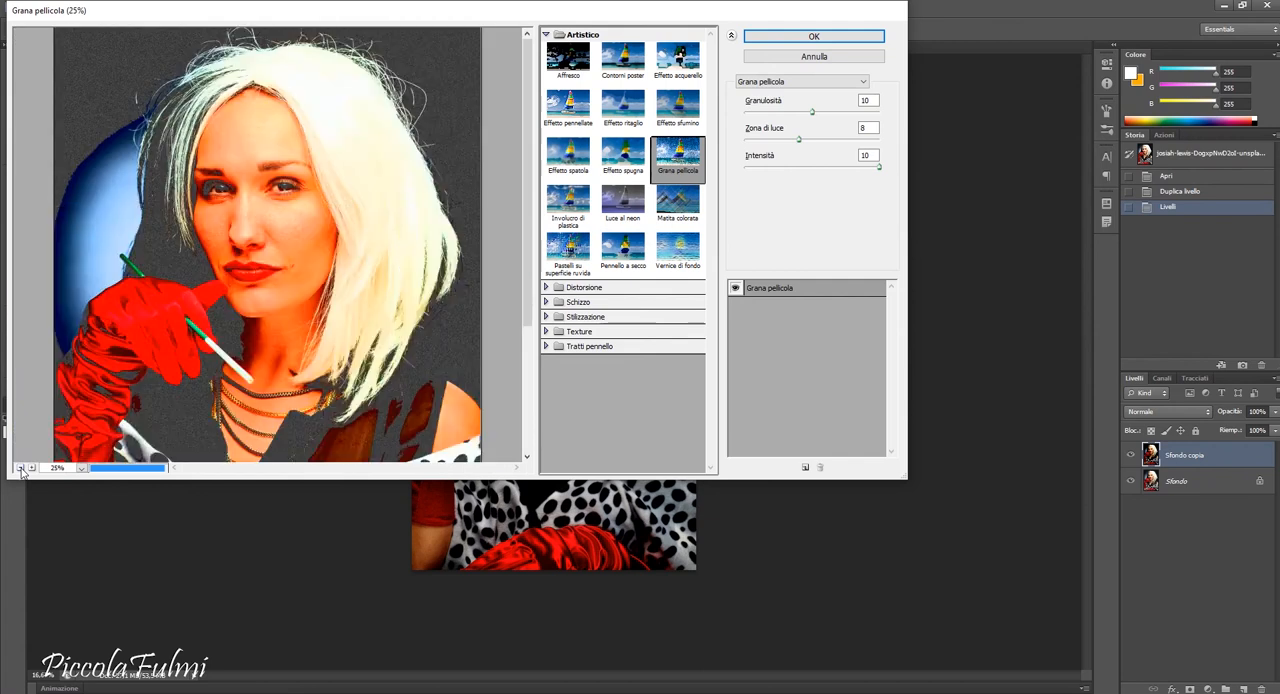
pyautogui.click(20, 467)
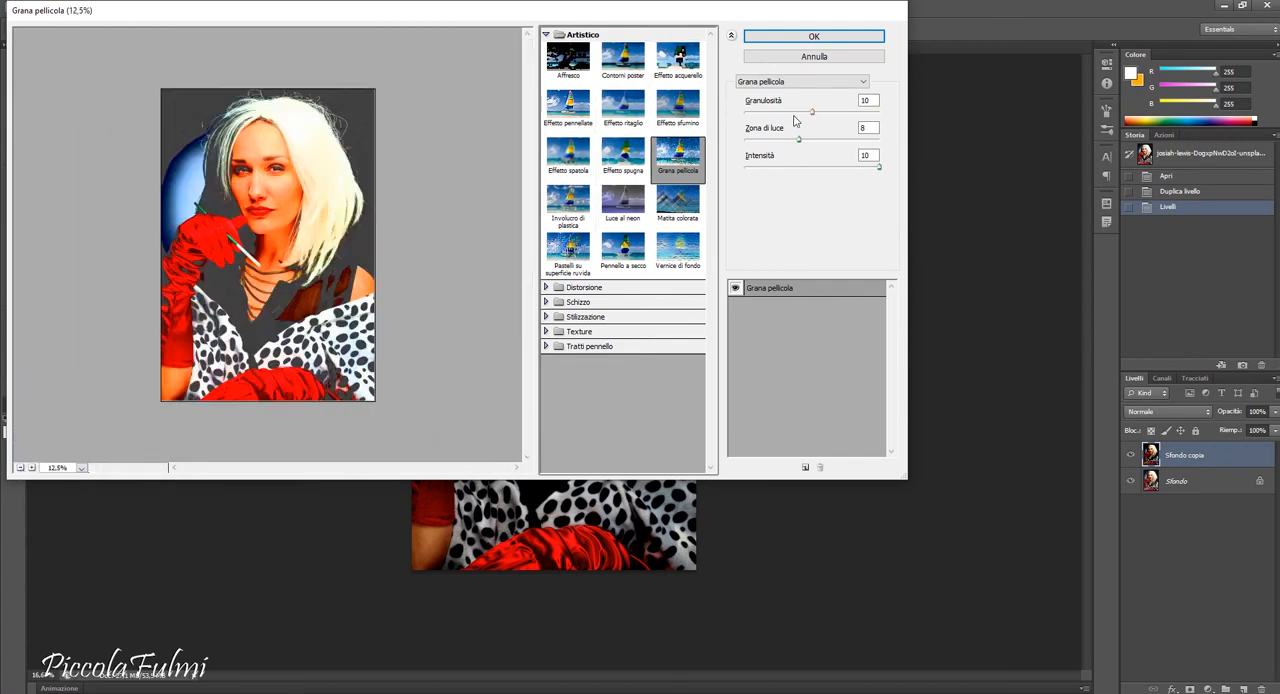
pyautogui.moveTo(796, 143); pyautogui.dragTo(738, 153)
pyautogui.moveTo(815, 121); pyautogui.dragTo(804, 117)
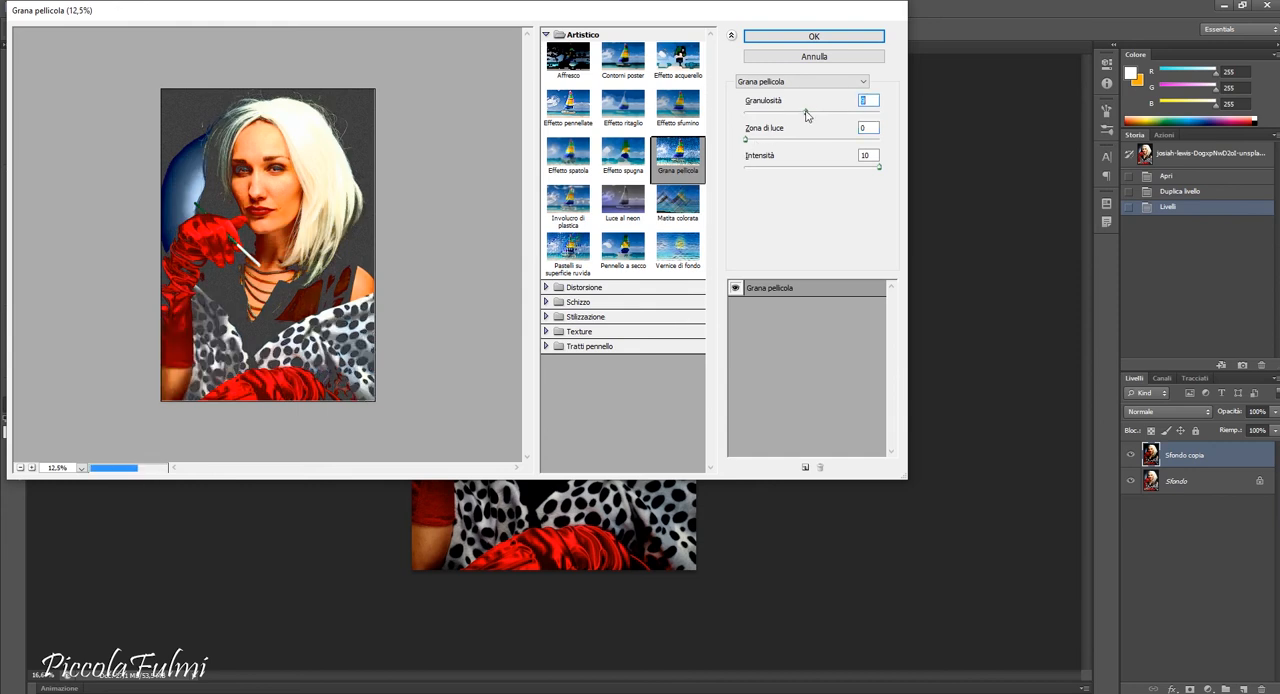
# Check the grain on the face, raise the Film Grain amount to 10 and apply the filter.
pyautogui.click(32, 468)
pyautogui.click(32, 468)
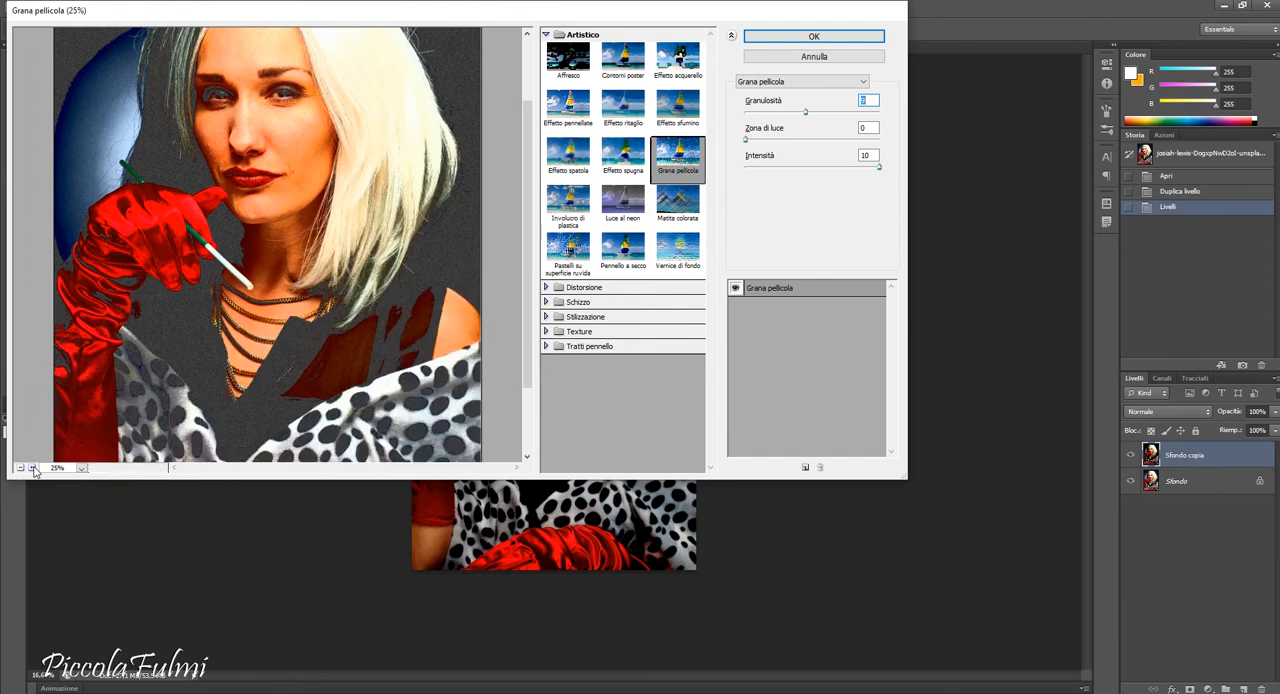
pyautogui.click(32, 468)
pyautogui.moveTo(294, 142); pyautogui.dragTo(302, 256)
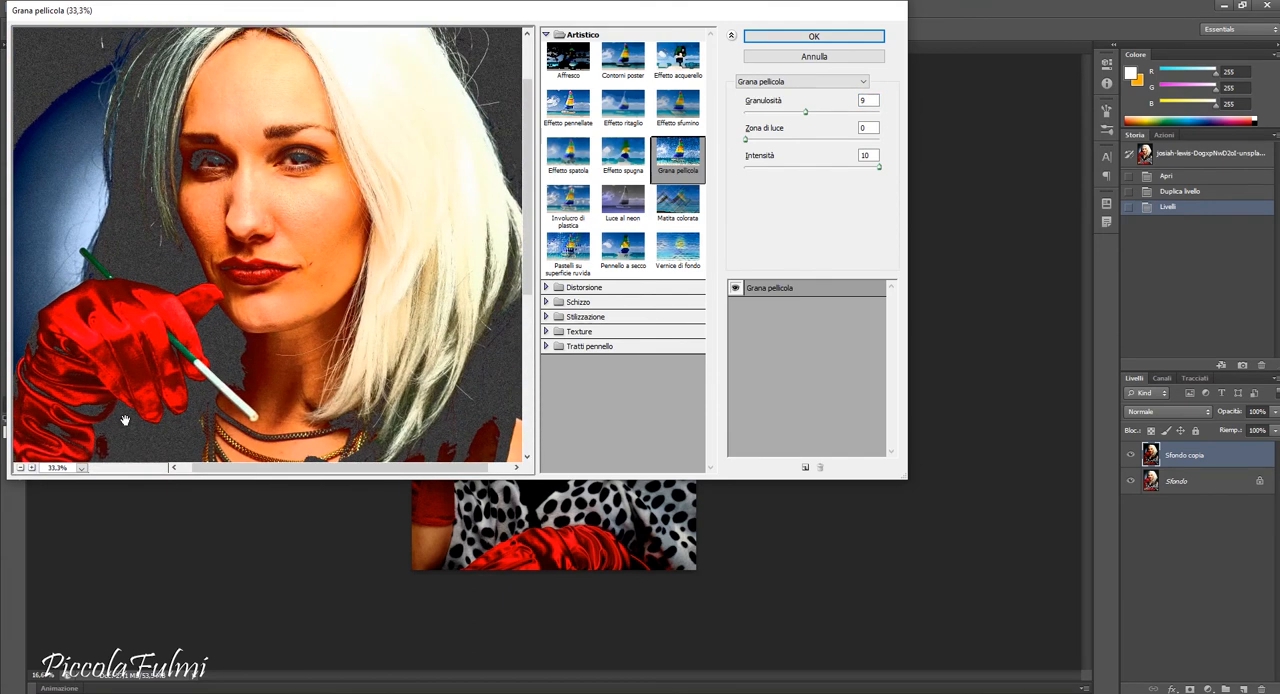
pyautogui.click(32, 468)
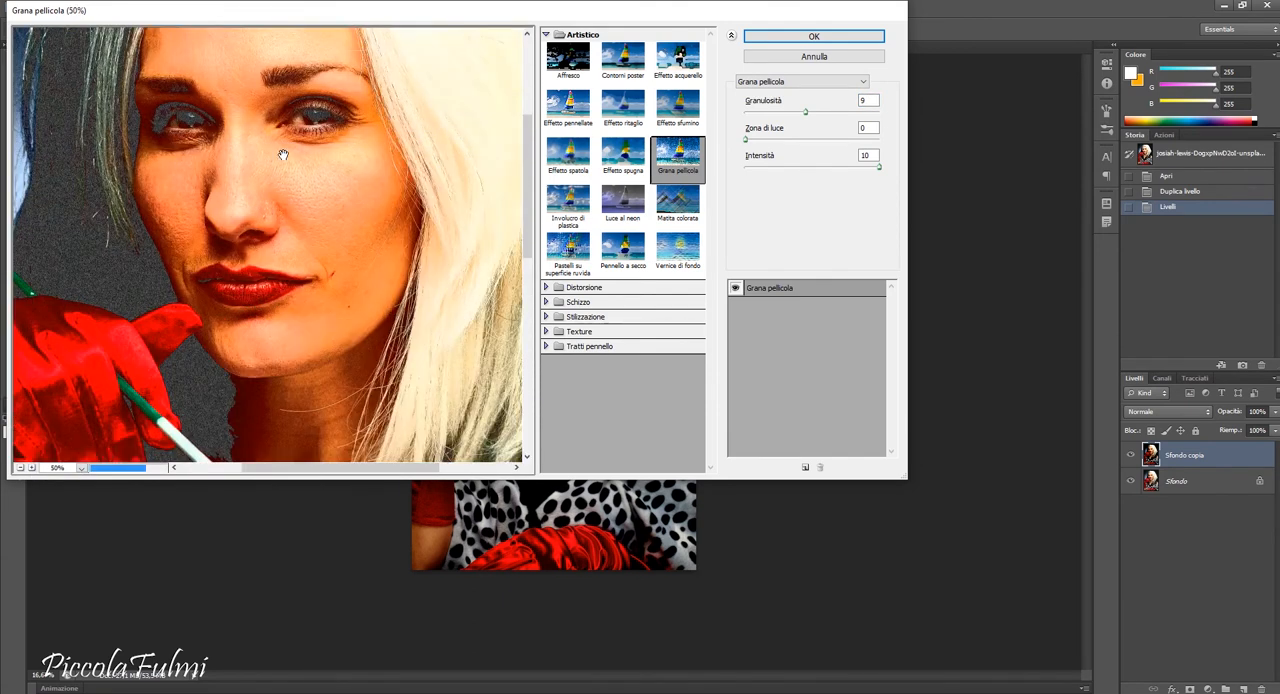
pyautogui.moveTo(284, 186); pyautogui.dragTo(286, 216)
pyautogui.moveTo(806, 112); pyautogui.dragTo(811, 112)
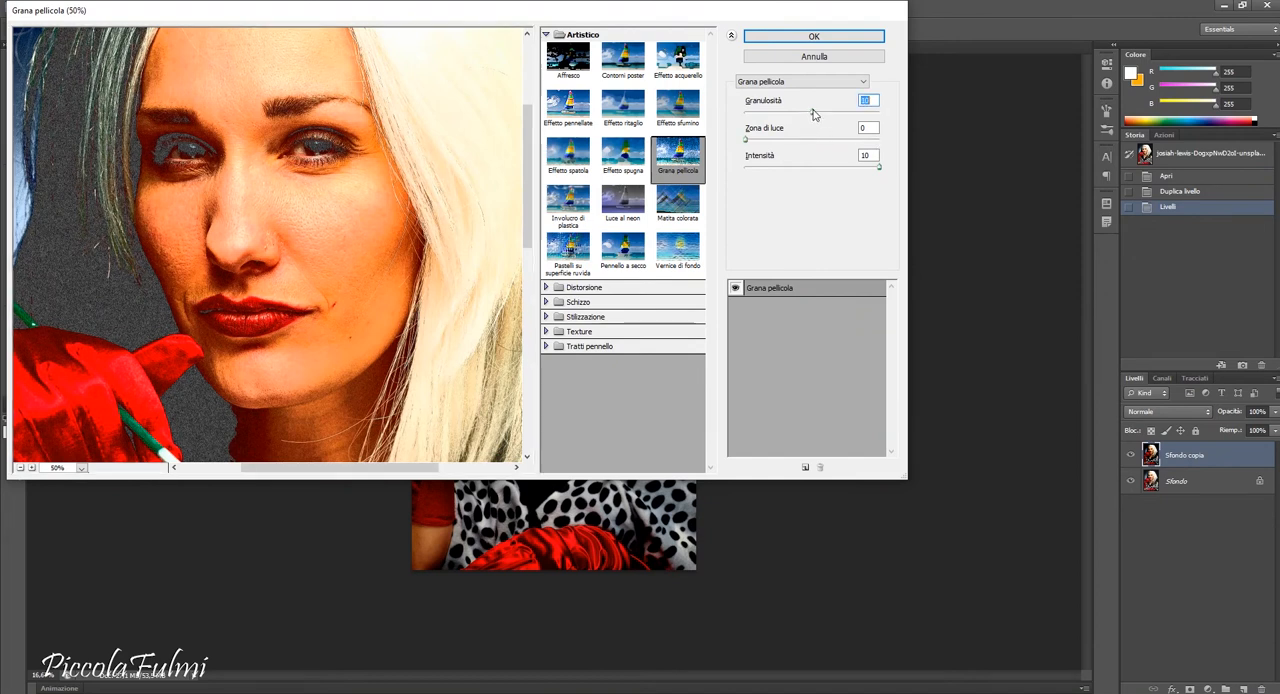
pyautogui.click(820, 40)
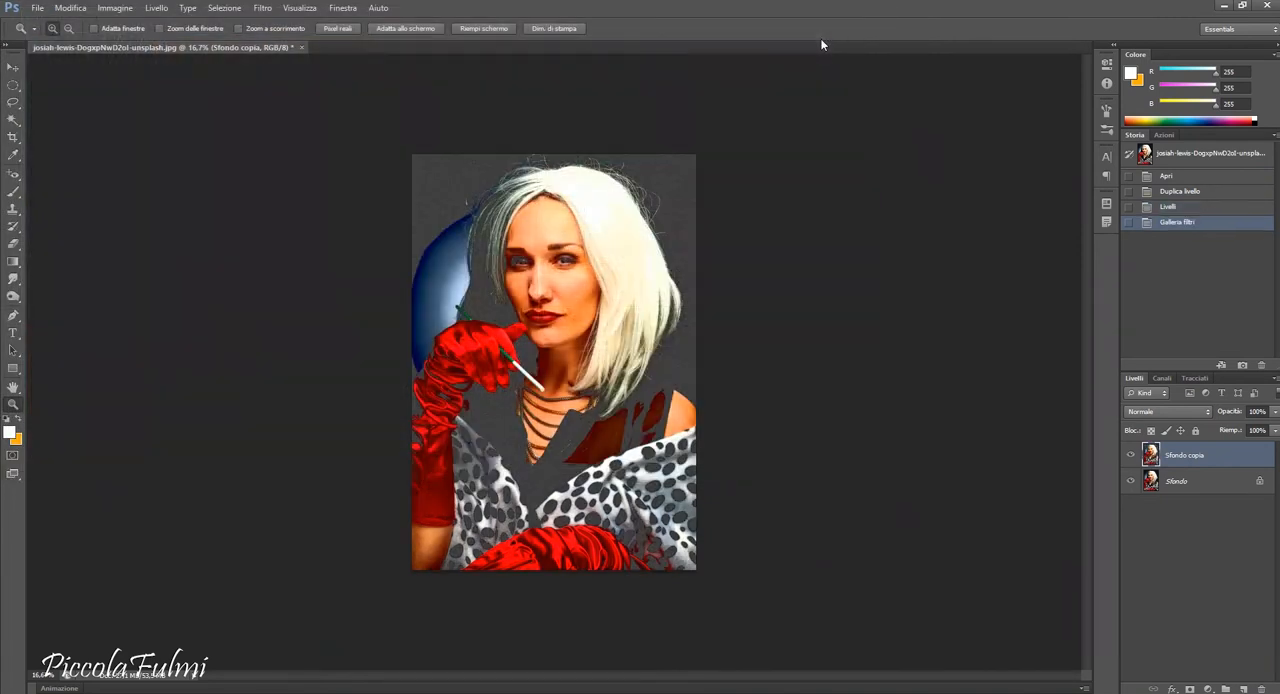
# Duplicate the grainy layer and apply the Color Halftone filter (Colore mezzetinte) to the copy with a maximum radius of 5 pixels.
pyautogui.moveTo(1239, 467); pyautogui.dragTo(1242, 689)
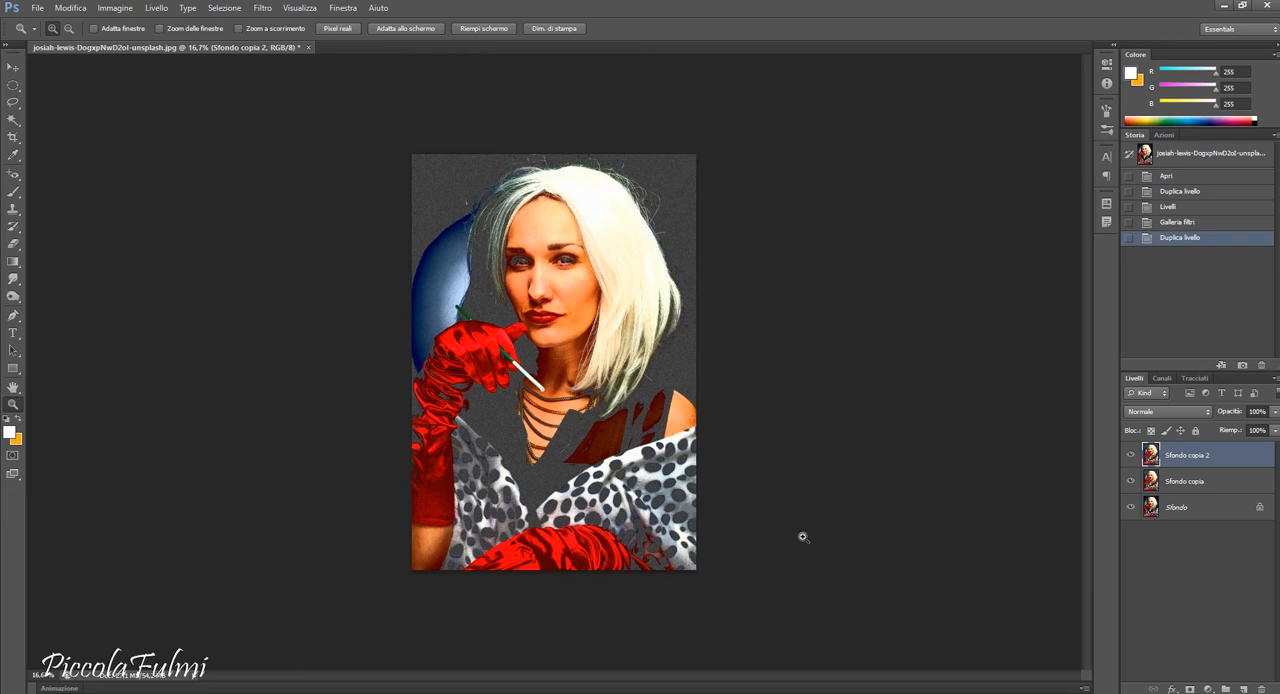
pyautogui.click(260, 8)
pyautogui.moveTo(344, 184)
pyautogui.click(428, 179)
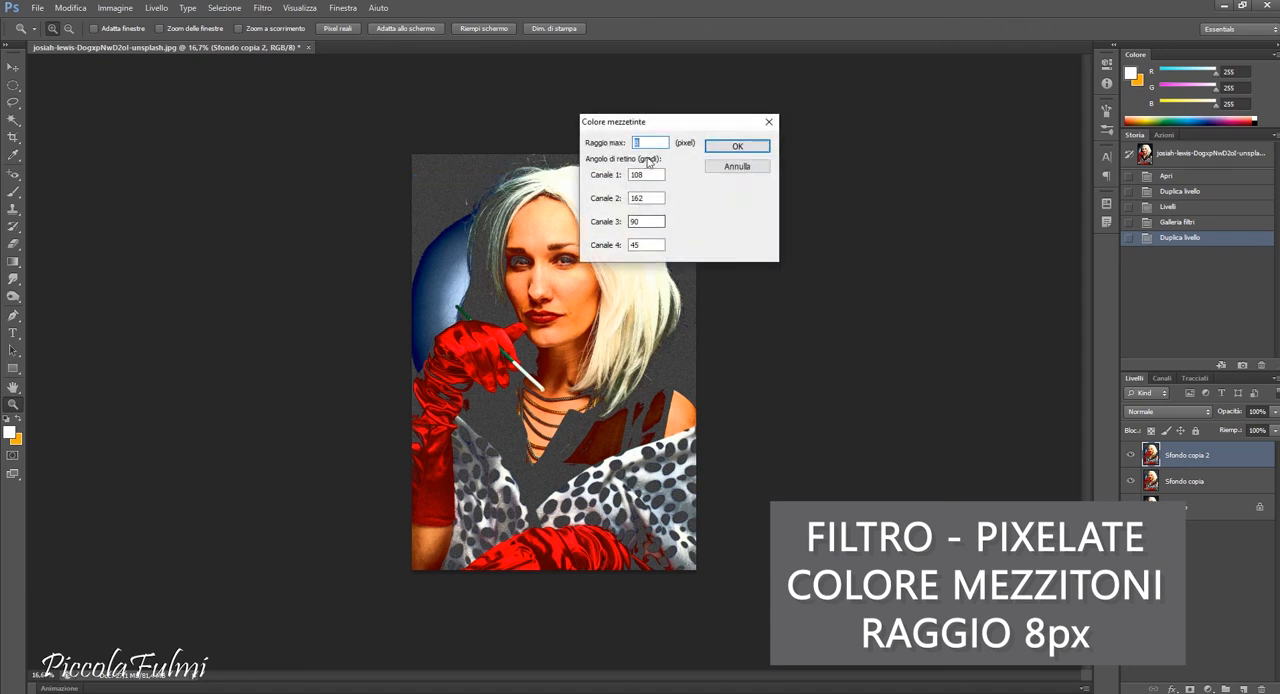
pyautogui.write('5')
pyautogui.press('Return')
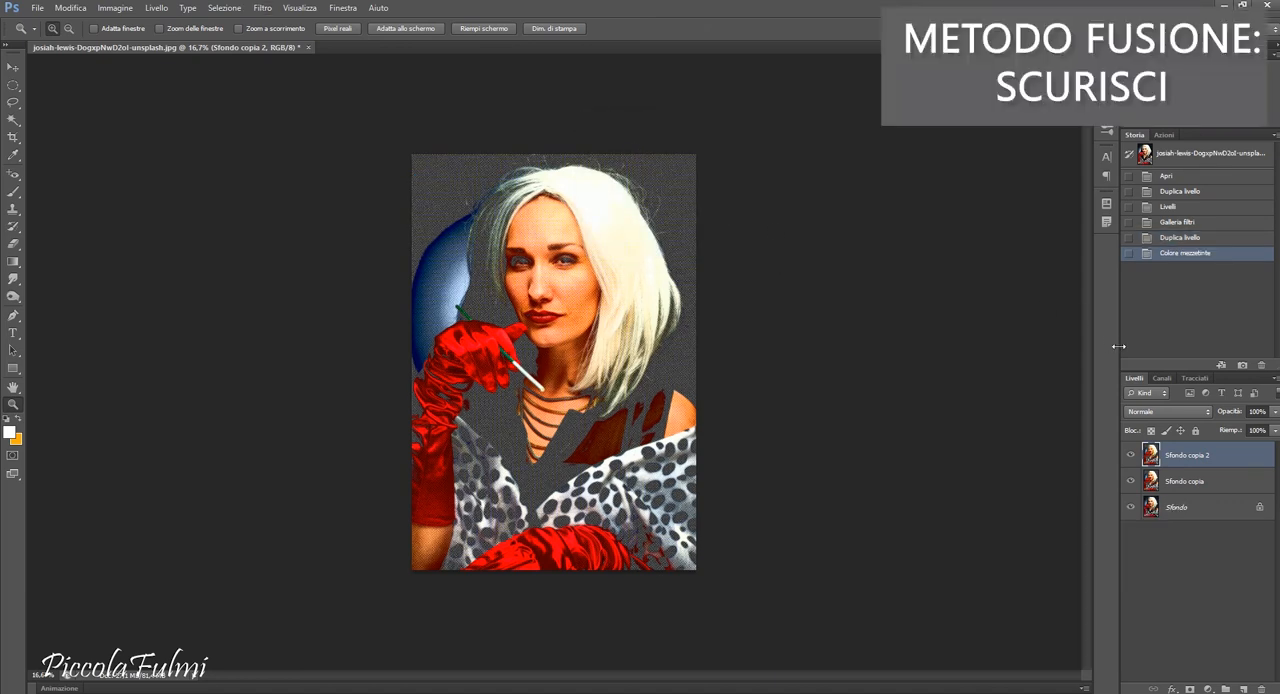
# Set the halftone layer's blend mode to Darken (Scurisci) and give it a thin black stroke positioned inside.
pyautogui.hotkey('alt', 'shift', 'k')
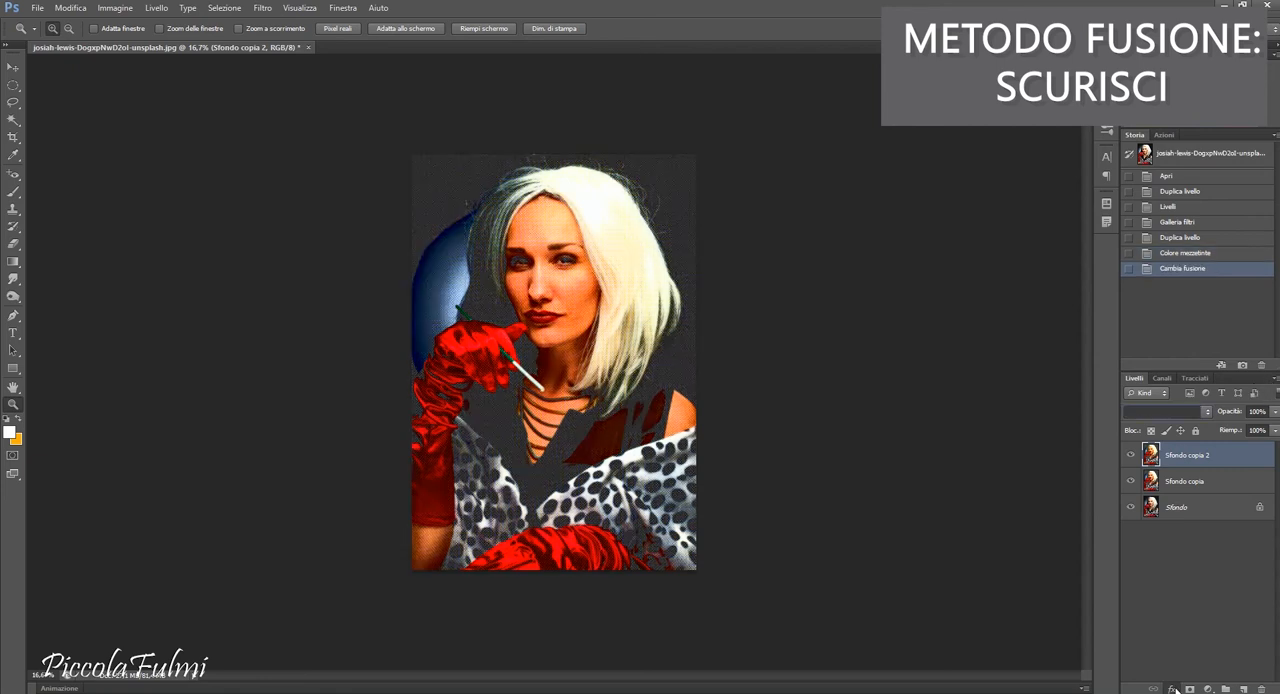
pyautogui.click(1172, 689)
pyautogui.click(1161, 559)
pyautogui.click(983, 153)
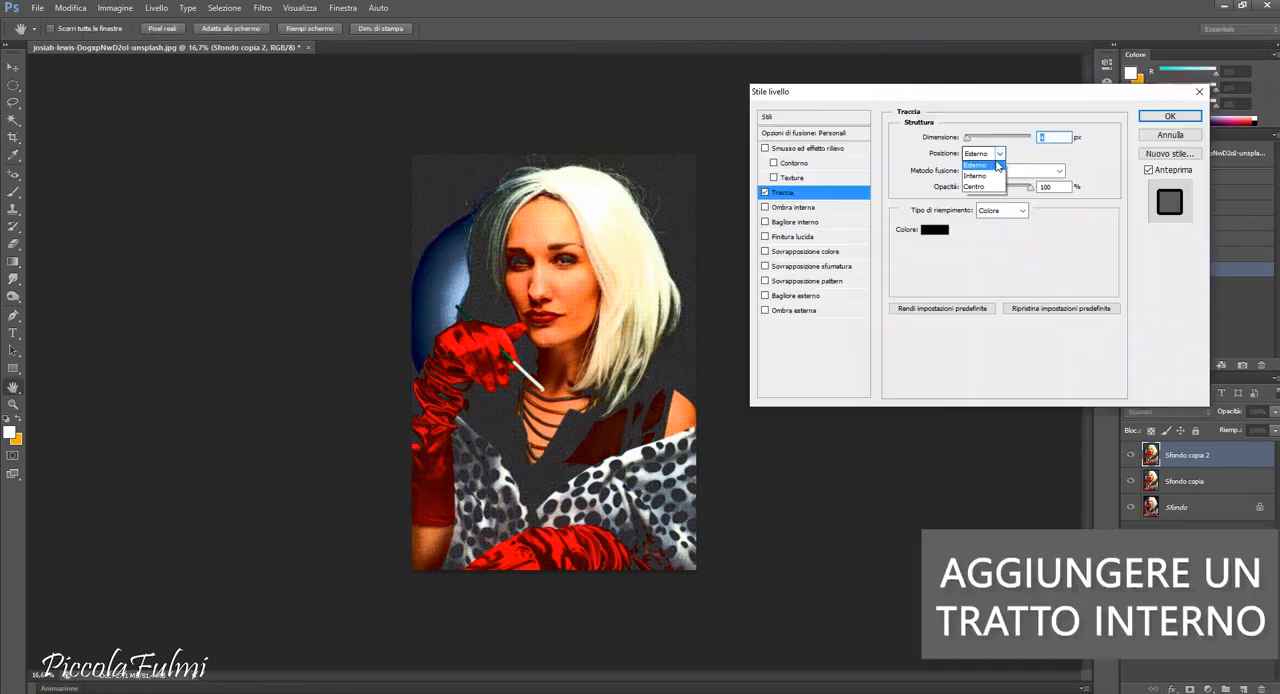
pyautogui.click(976, 171)
pyautogui.moveTo(969, 142); pyautogui.dragTo(972, 143)
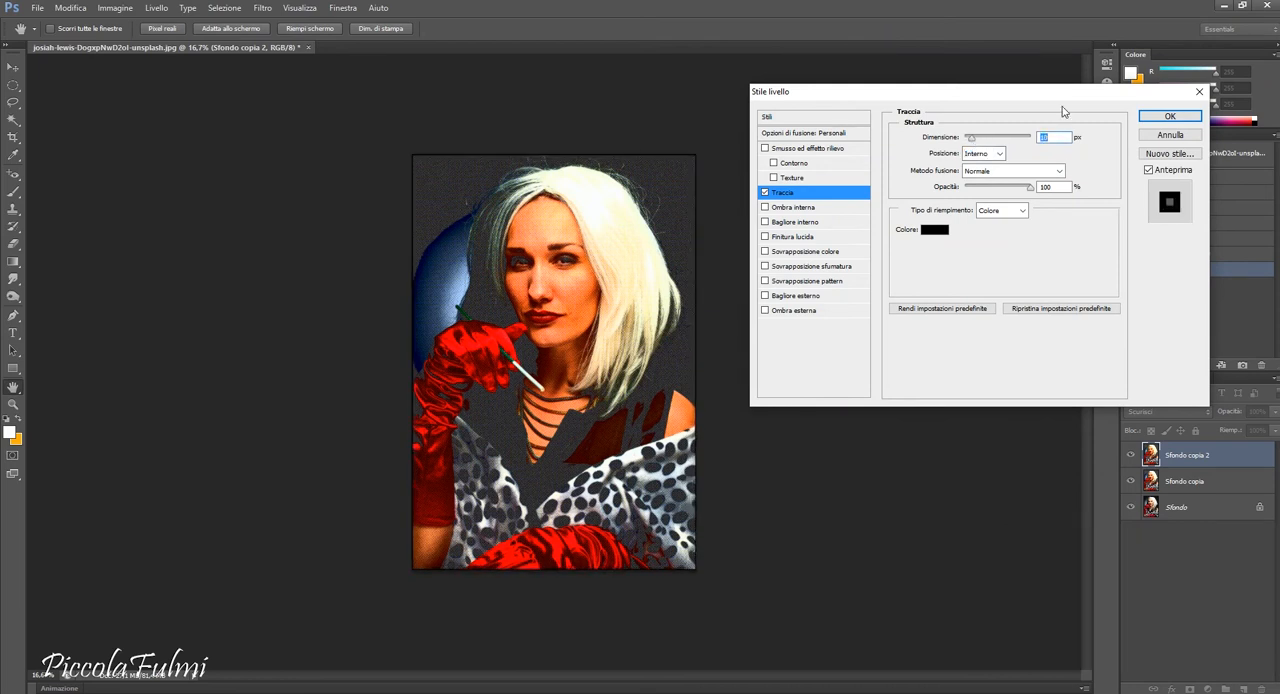
pyautogui.click(1165, 116)
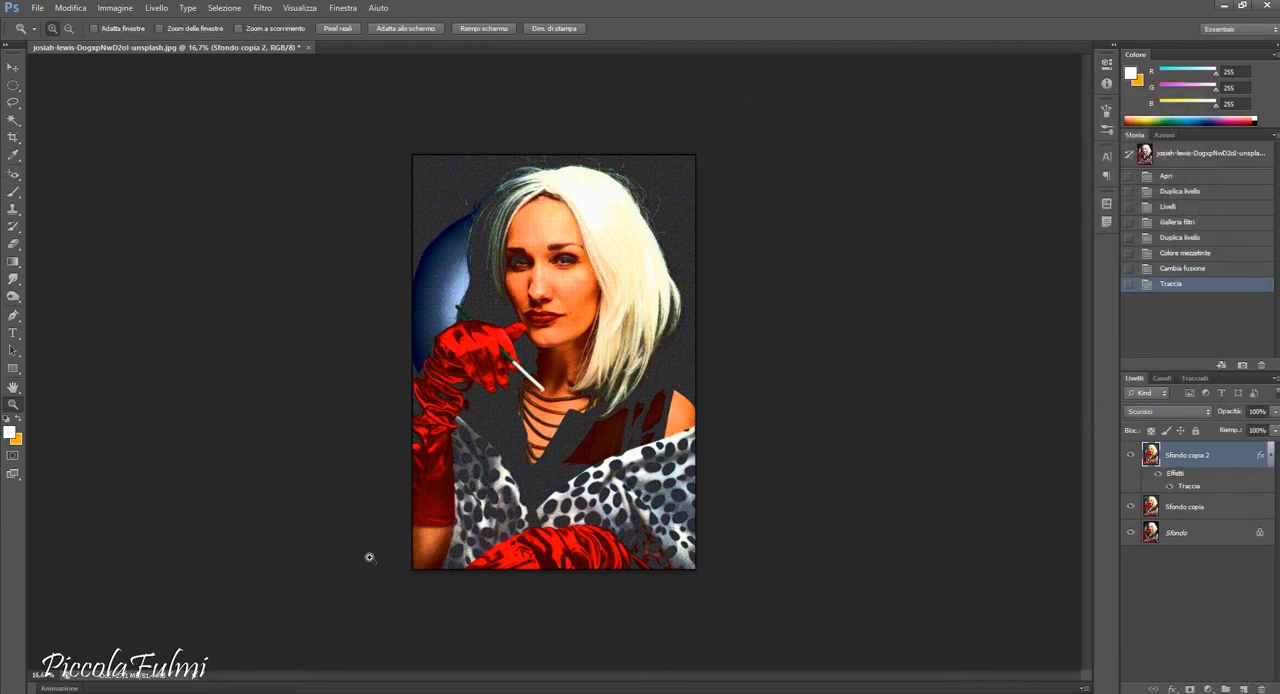
# Give the Rectangle tool a linear gradient fill and change its black stop to orange ff7e00.
pyautogui.click(555, 377)
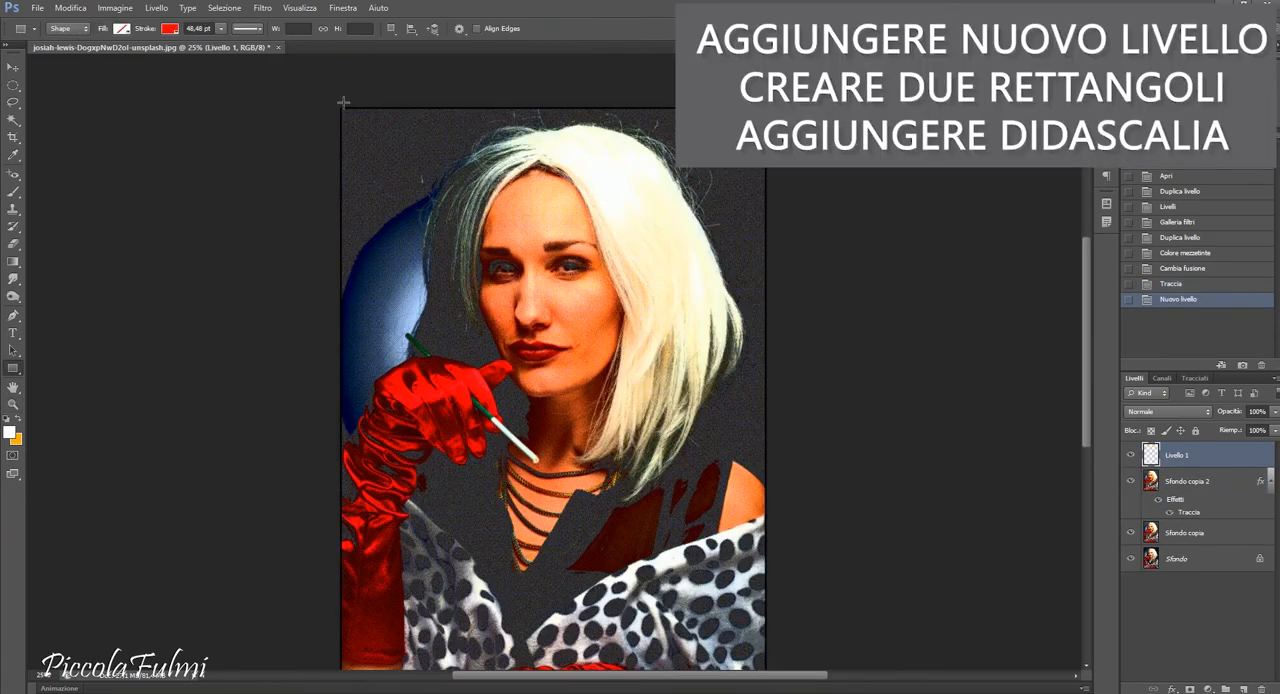
pyautogui.click(122, 29)
pyautogui.click(97, 55)
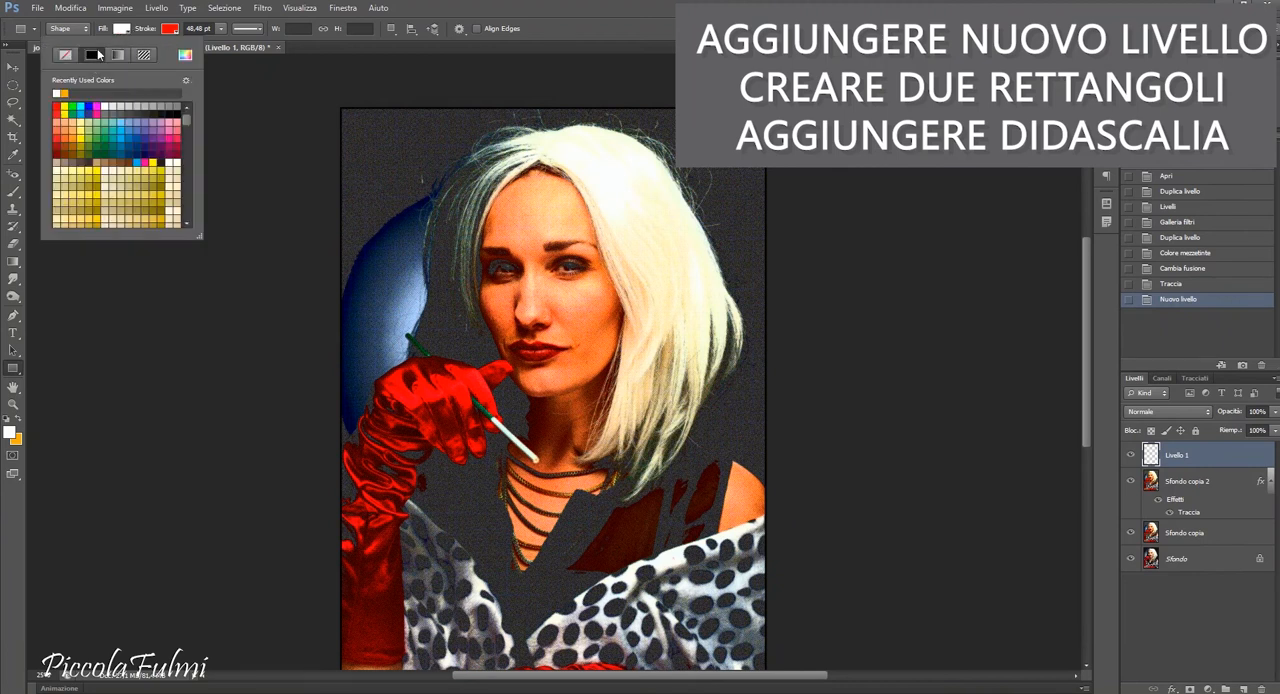
pyautogui.click(166, 32)
pyautogui.click(123, 29)
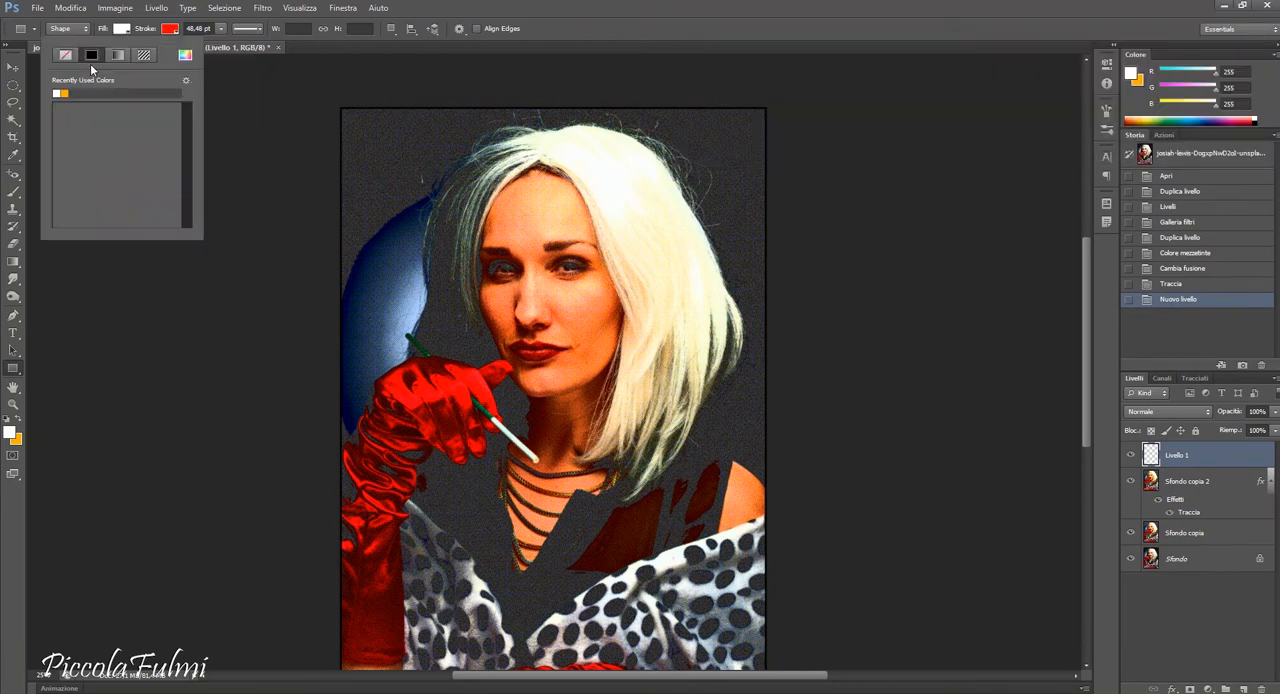
pyautogui.click(117, 55)
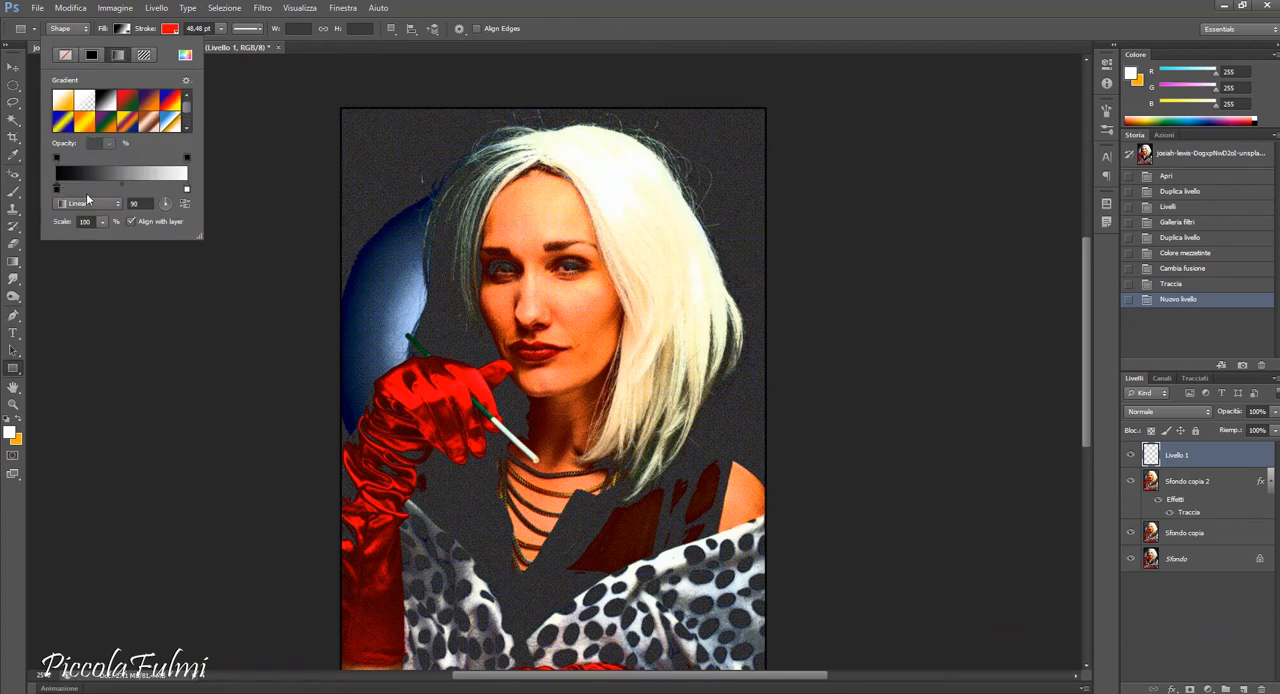
pyautogui.doubleClick(55, 189)
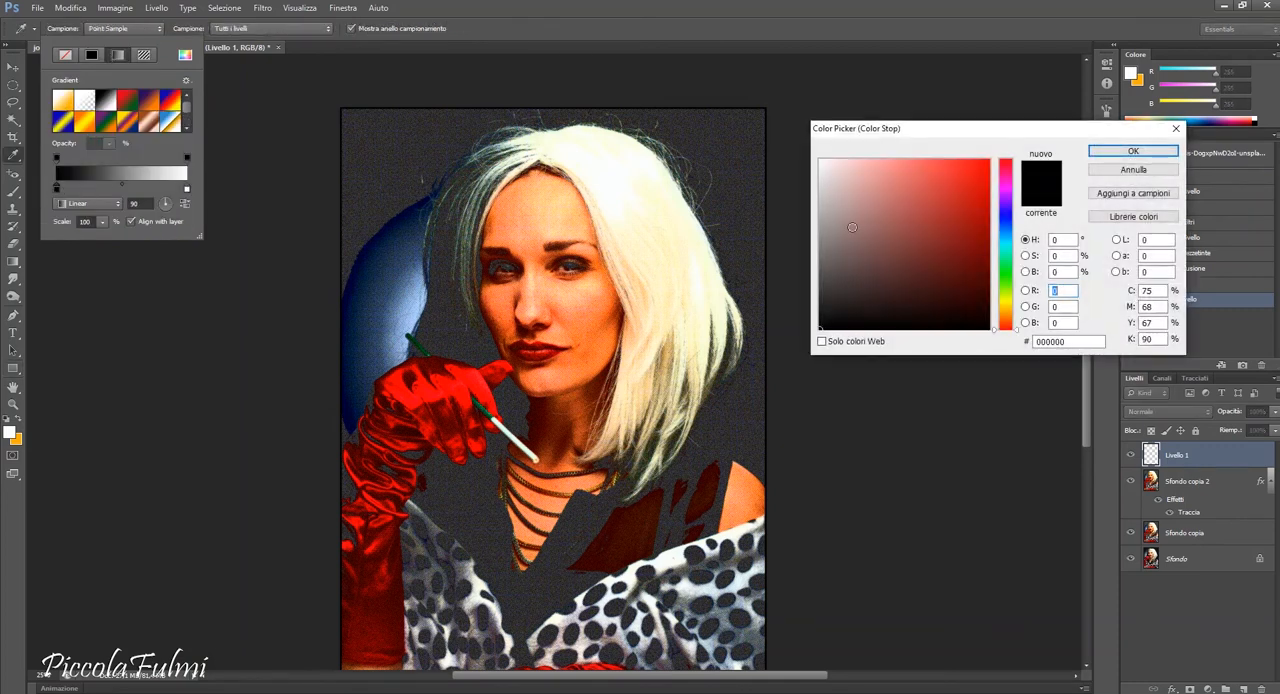
pyautogui.click(1004, 316)
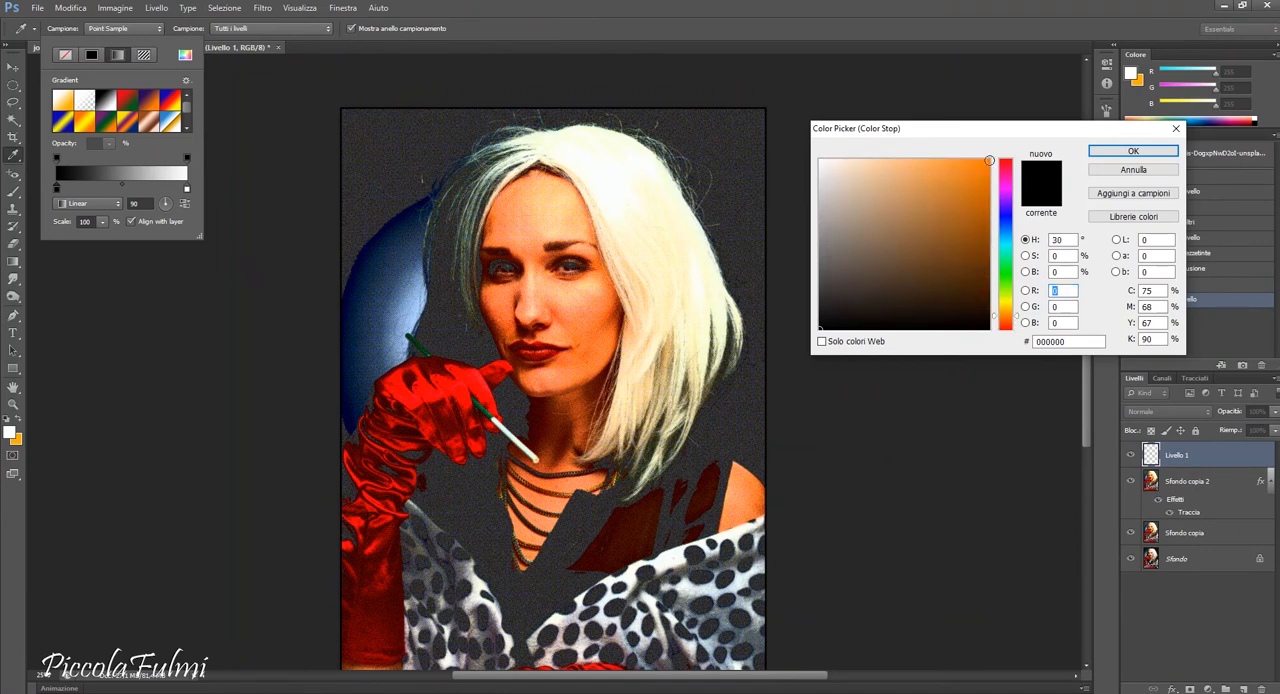
pyautogui.click(989, 159)
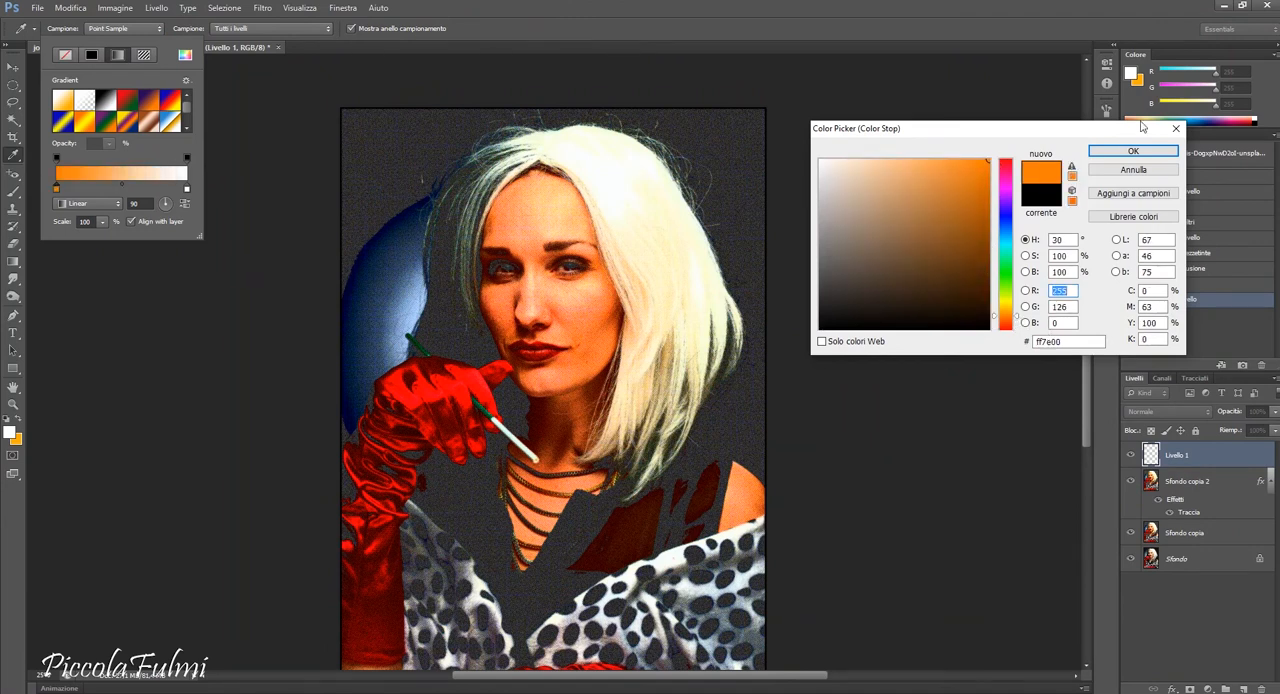
pyautogui.click(1133, 150)
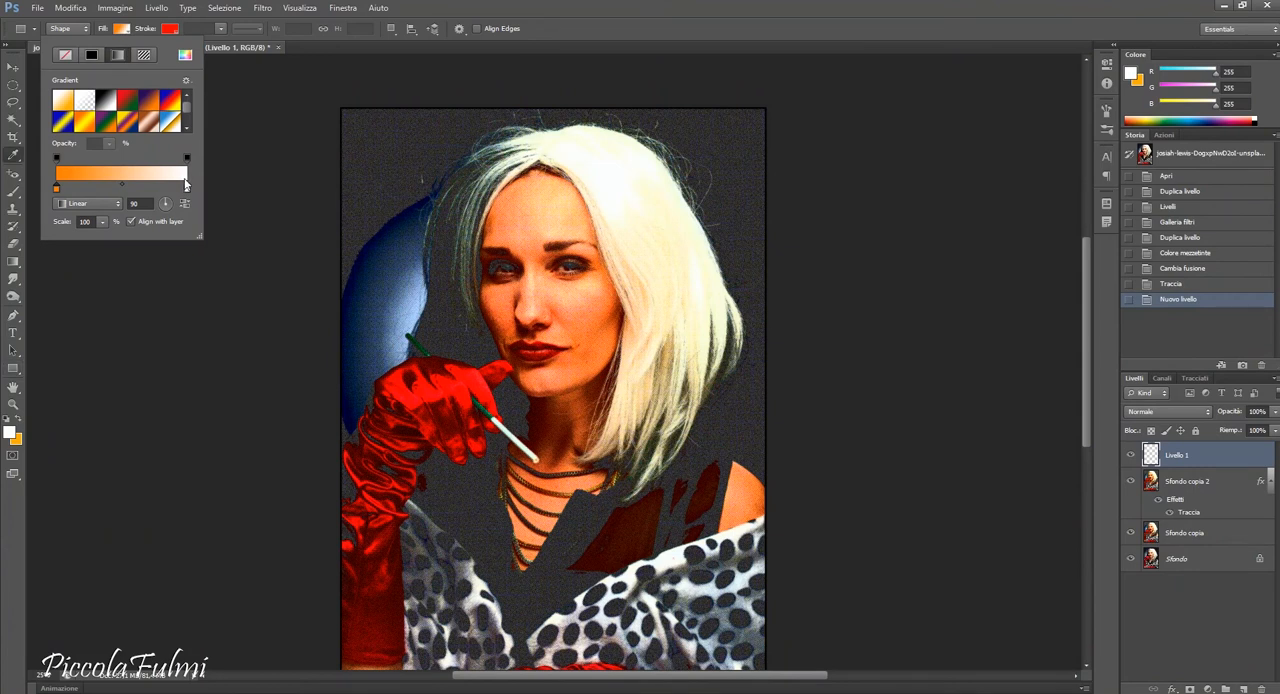
# Try to change the fill gradient's white end stop to yellow in the gradient editor.
pyautogui.click(185, 184)
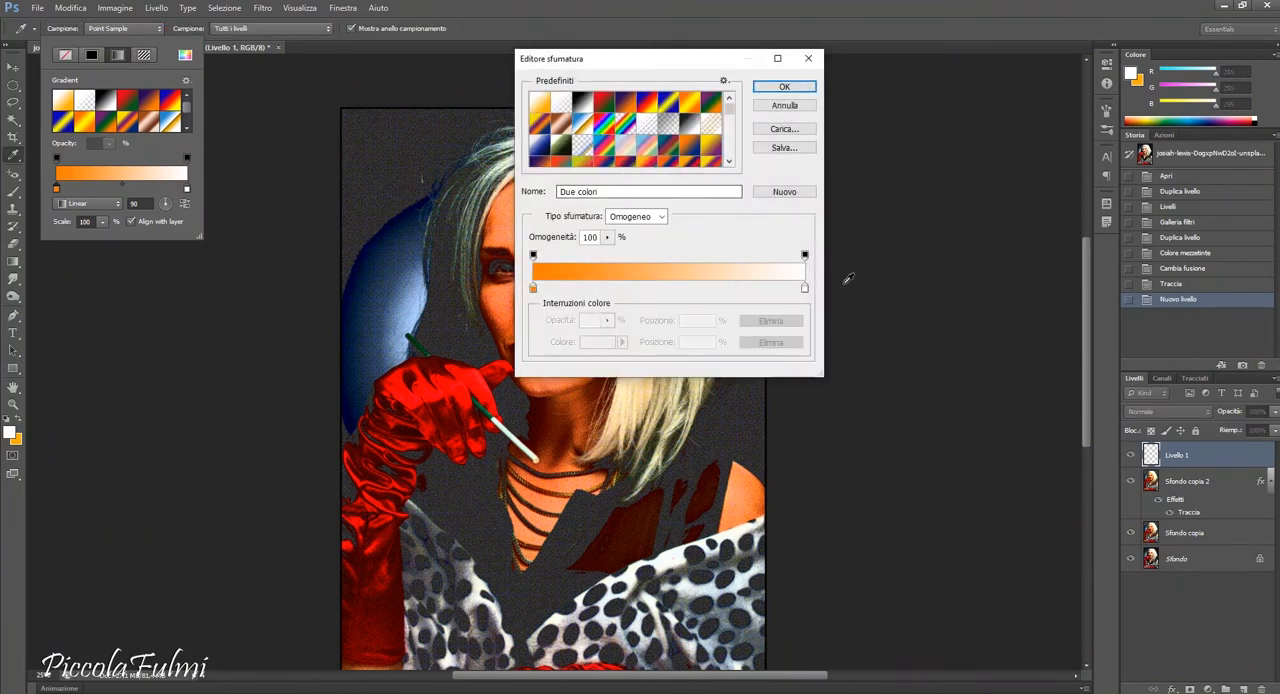
pyautogui.click(805, 288)
pyautogui.click(612, 342)
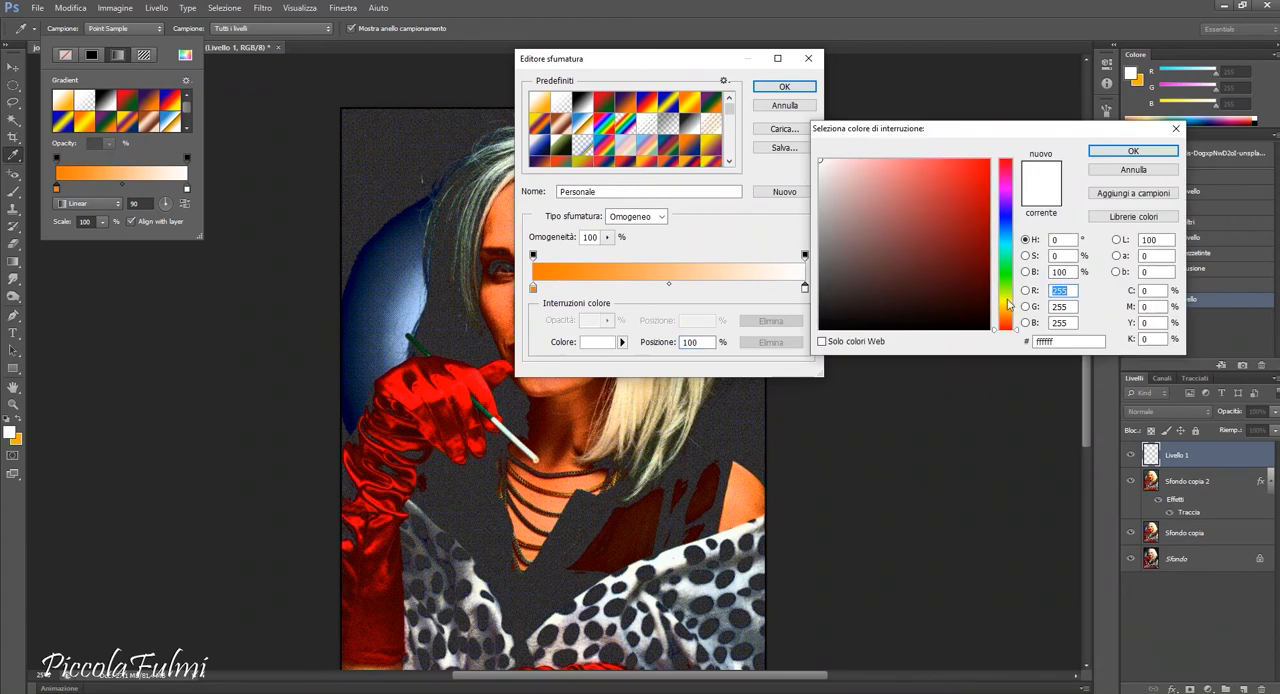
pyautogui.click(1005, 299)
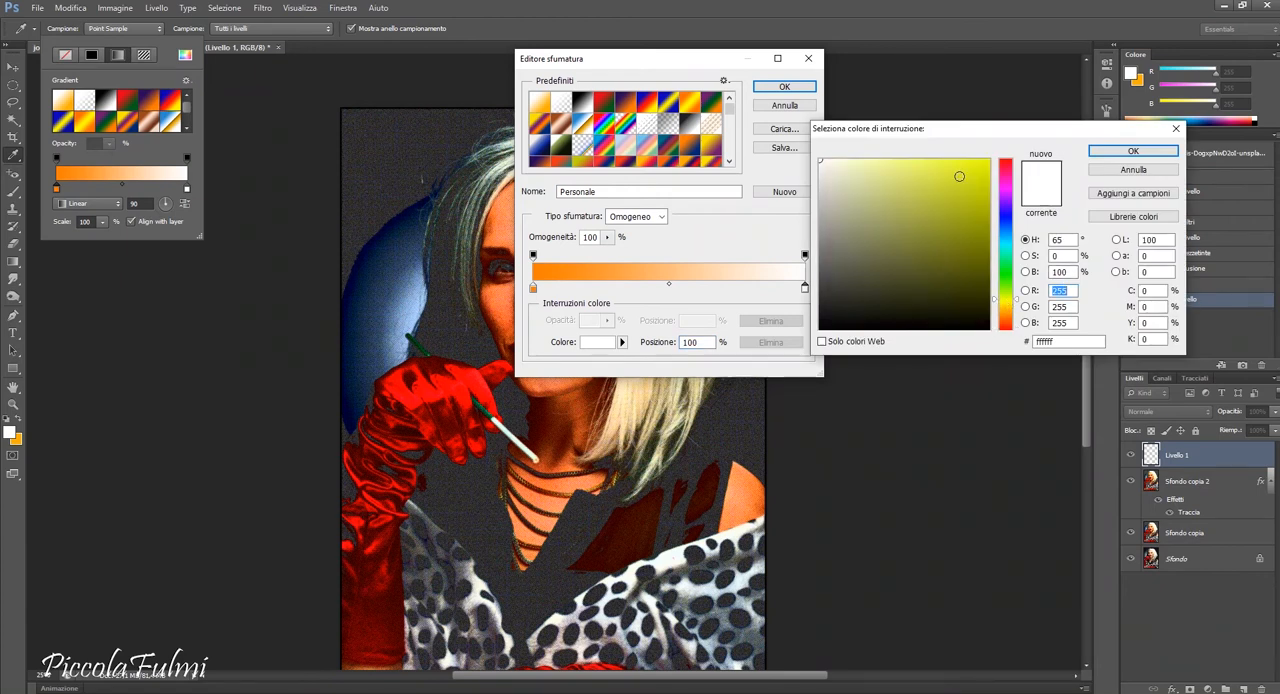
pyautogui.moveTo(959, 176); pyautogui.dragTo(989, 159)
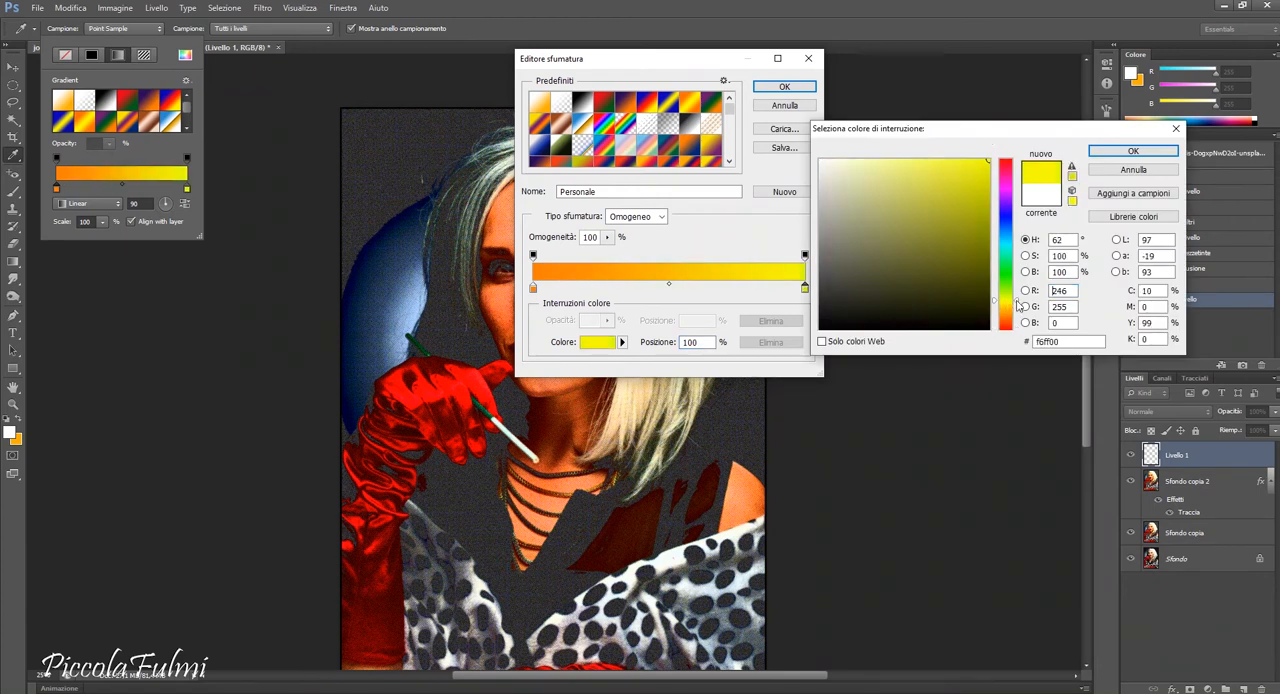
pyautogui.click(1133, 150)
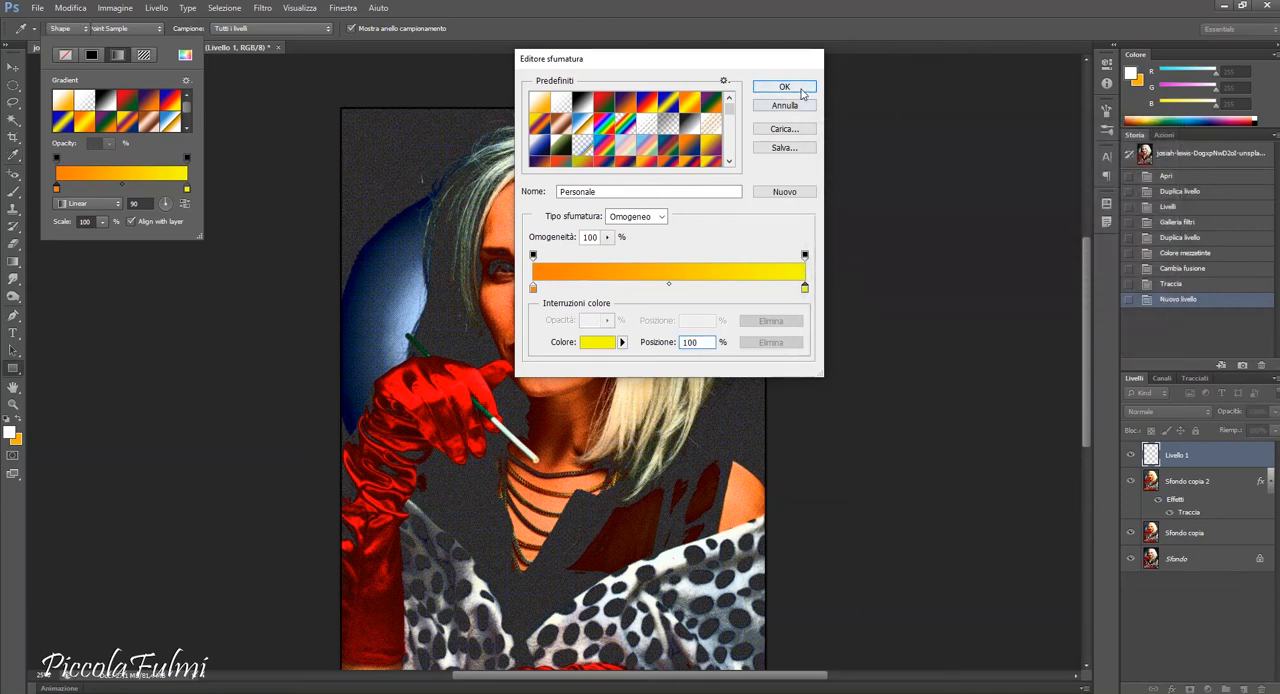
pyautogui.click(800, 88)
# Draw a caption rectangle of about 1296 × 241 px in the photo's upper-left corner with a black stroke about 21.7 pt wide.
pyautogui.moveTo(340, 106); pyautogui.dragTo(557, 148)
pyautogui.click(168, 30)
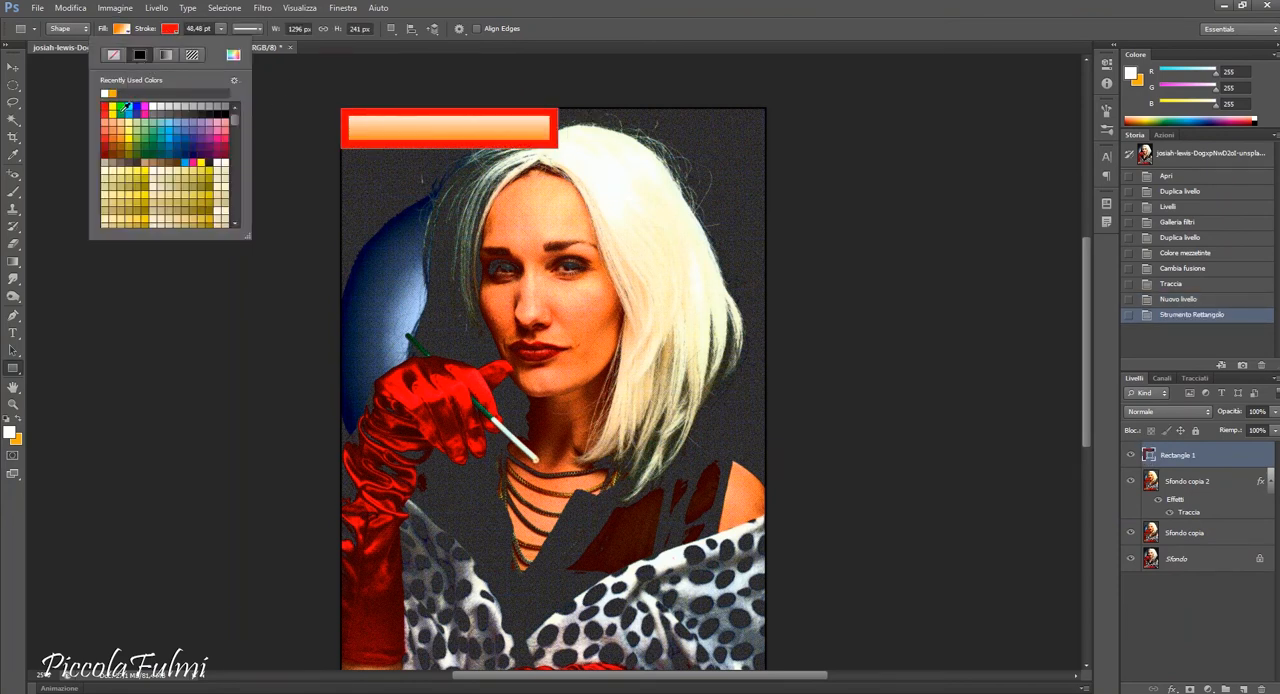
pyautogui.click(221, 106)
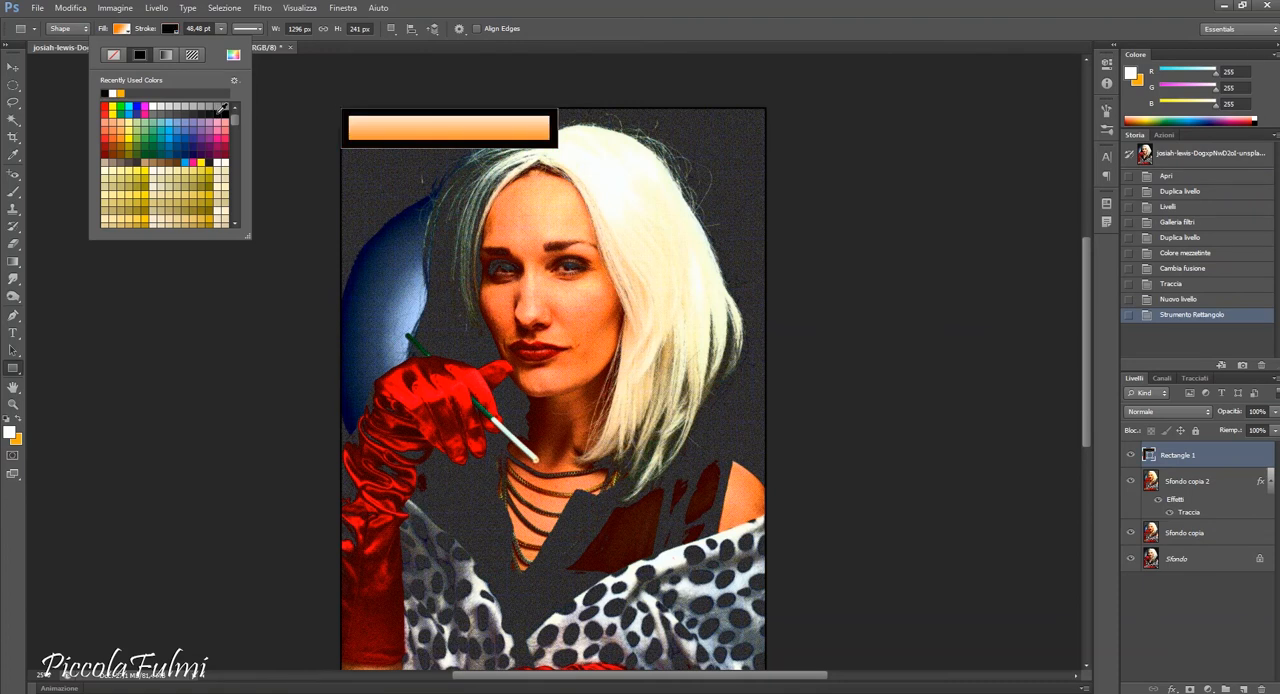
pyautogui.click(221, 30)
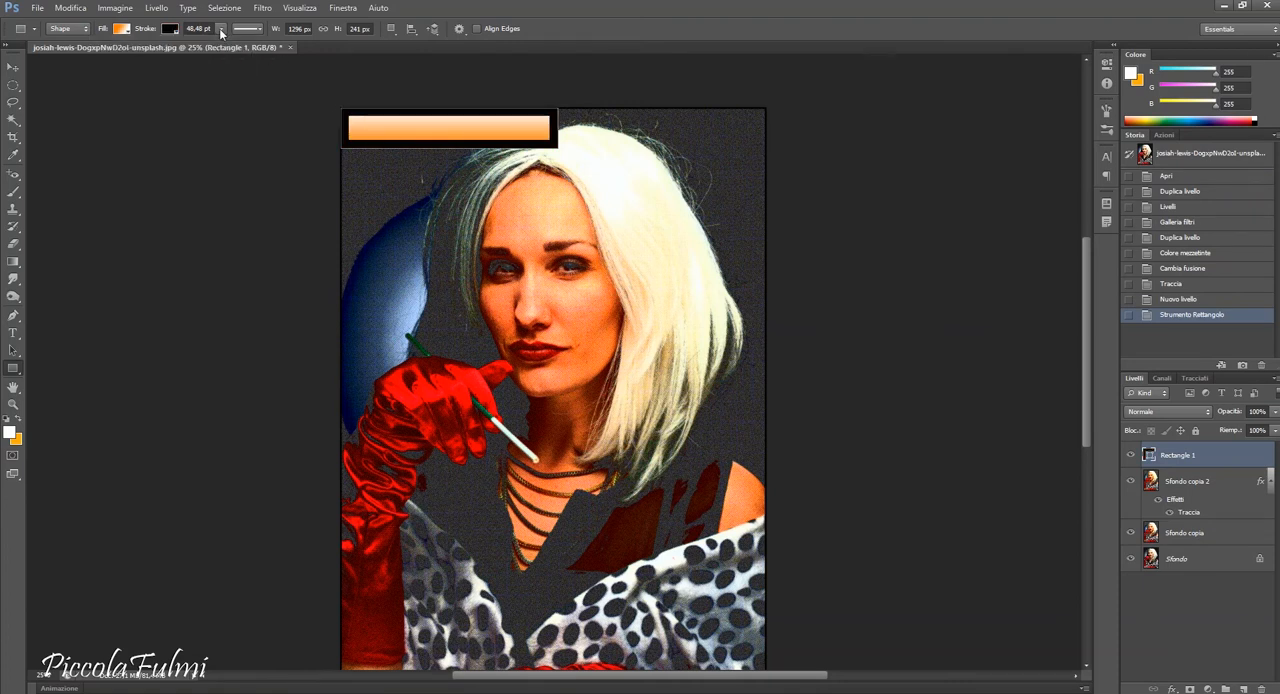
pyautogui.moveTo(216, 45); pyautogui.dragTo(203, 43)
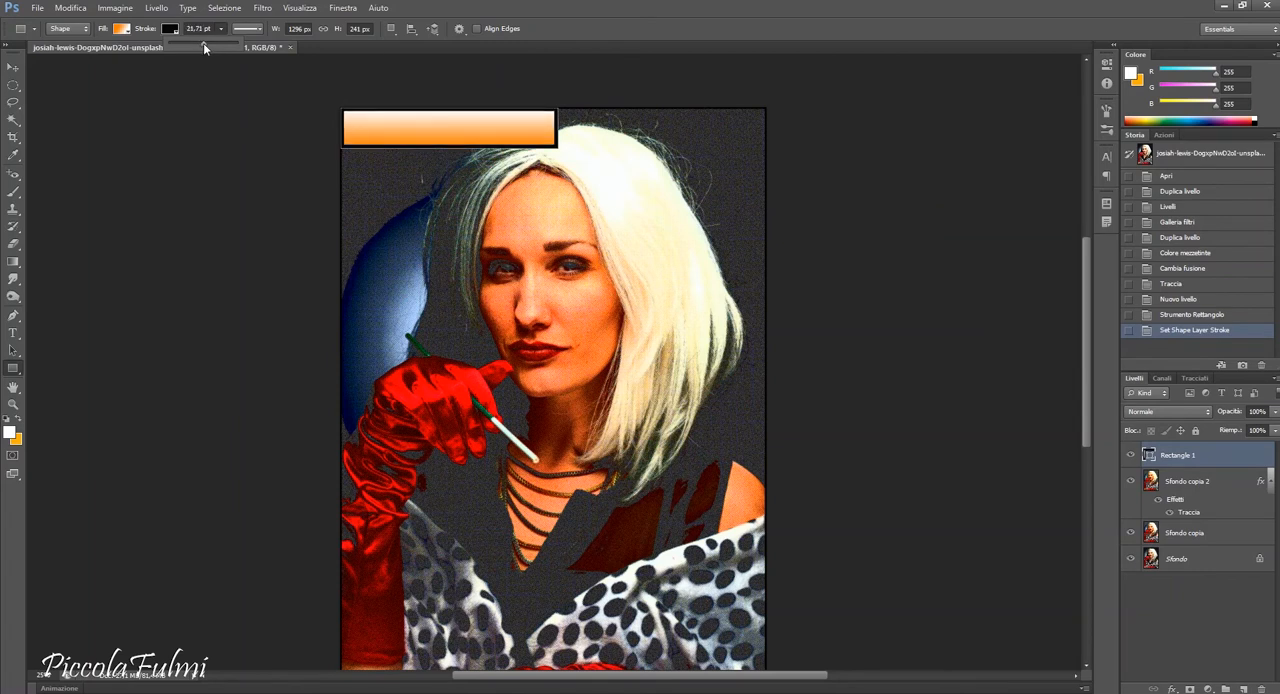
# Enlarge the gradient caption rectangle to about 1332 × 257 px with Free Transform.
pyautogui.click(13, 66)
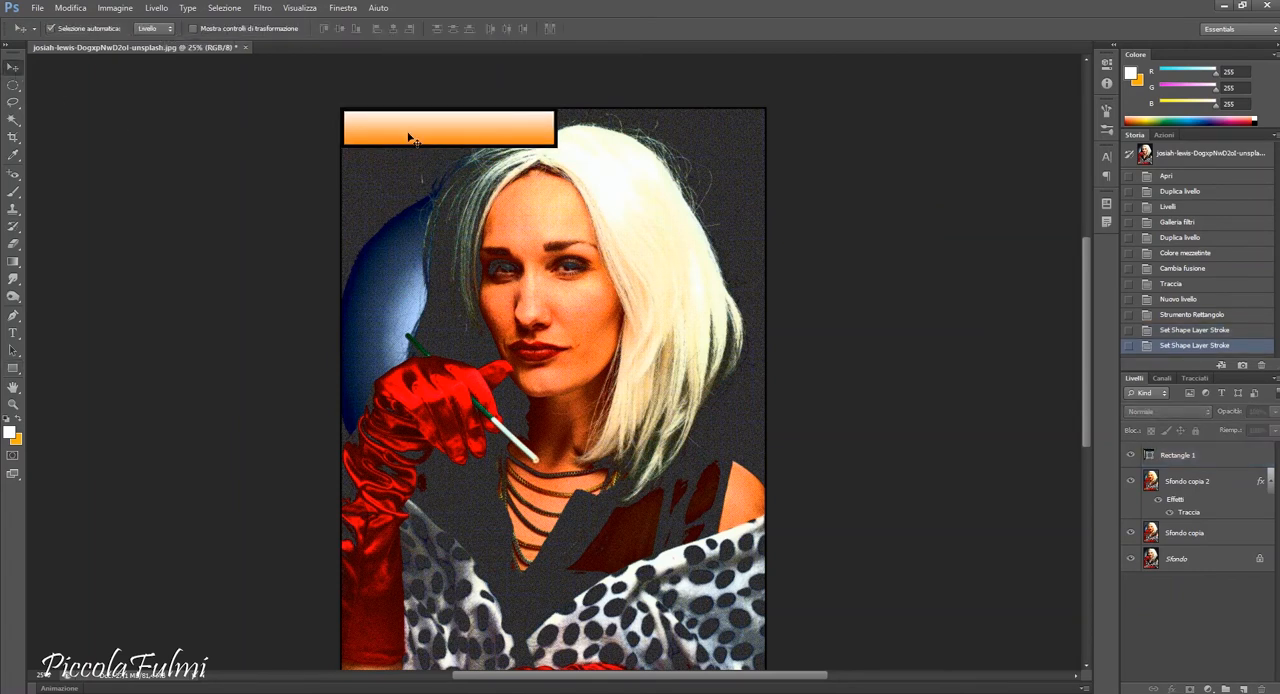
pyautogui.hotkey('ctrl', 't')
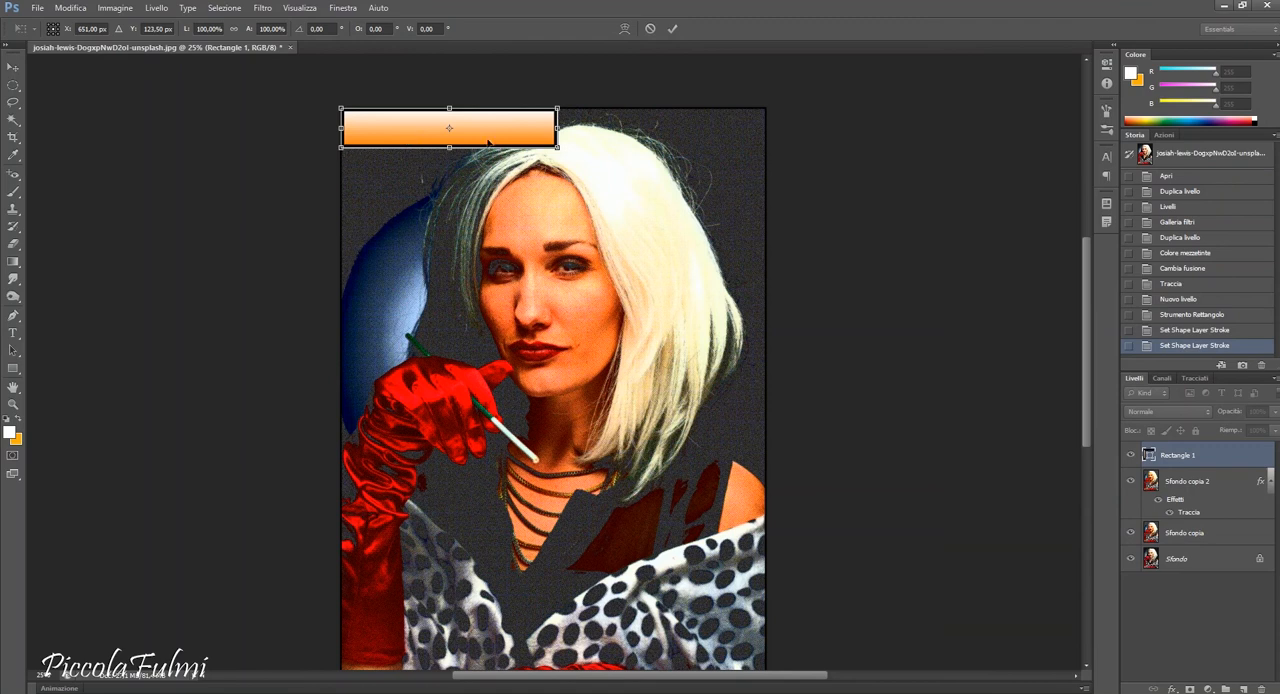
pyautogui.moveTo(558, 149); pyautogui.dragTo(563, 150)
pyautogui.press('Return')
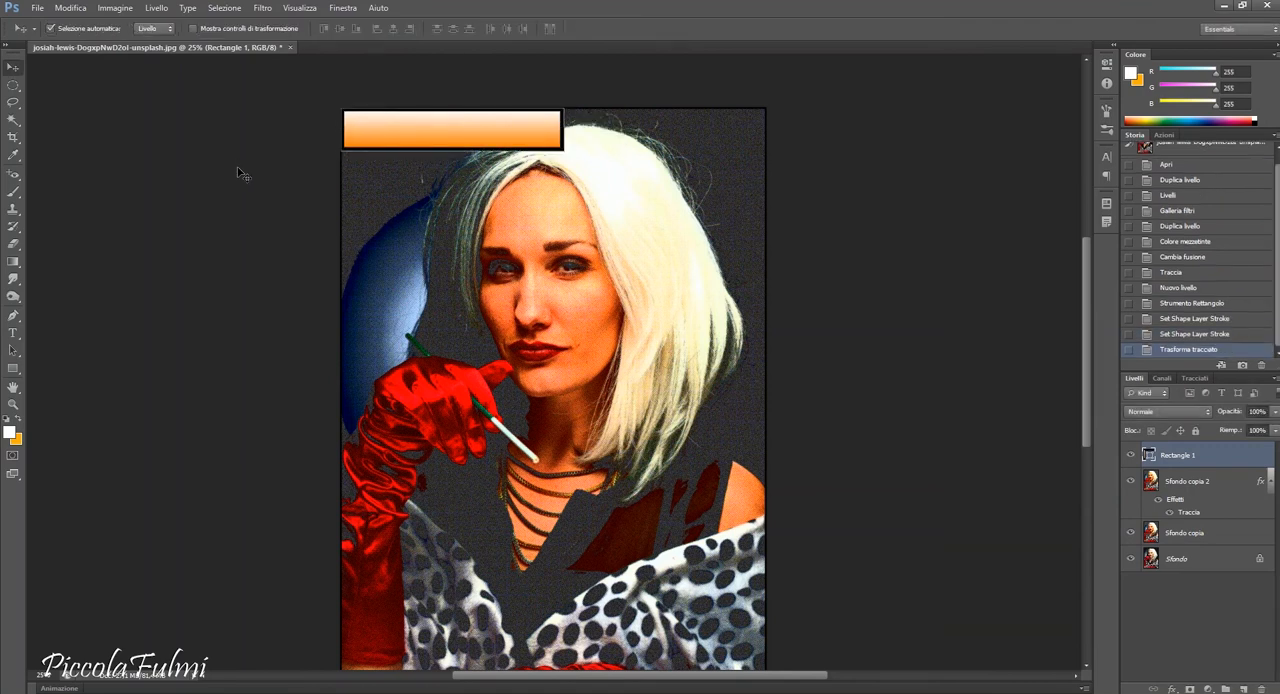
# Try to switch the Rectangle tool's fill from the gradient to solid white for a second caption box.
pyautogui.click(13, 368)
pyautogui.scroll(-3, 848, 593)
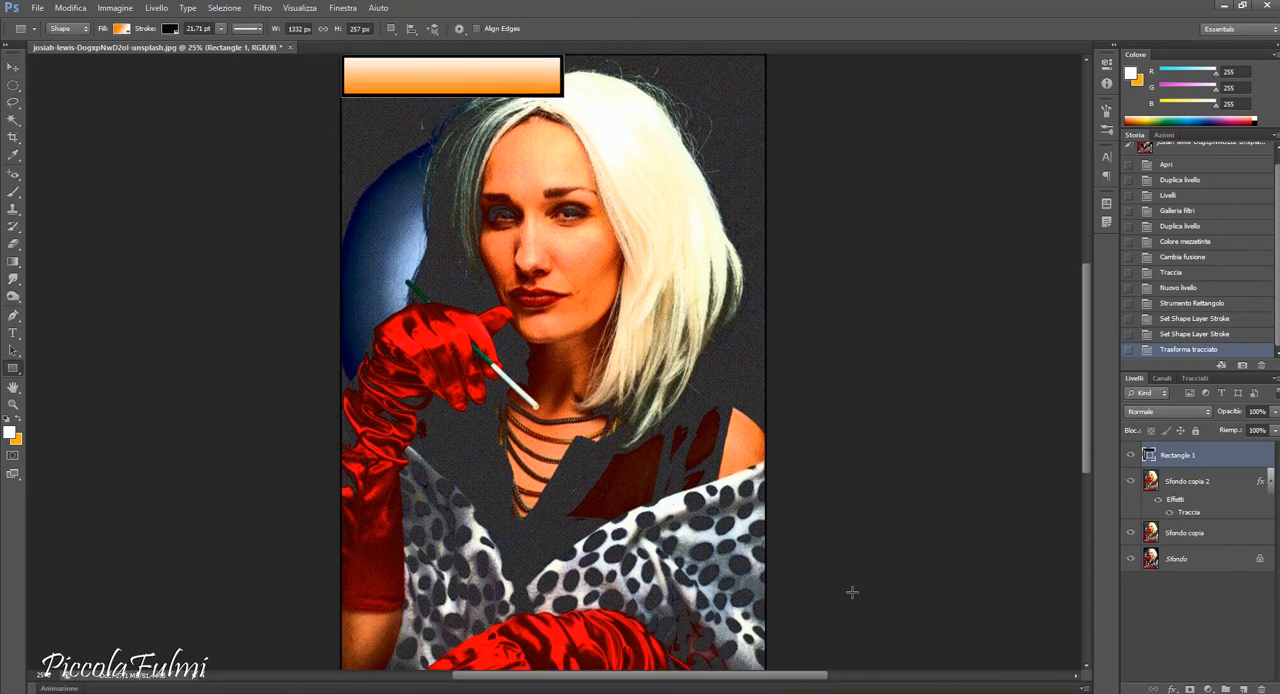
pyautogui.click(121, 29)
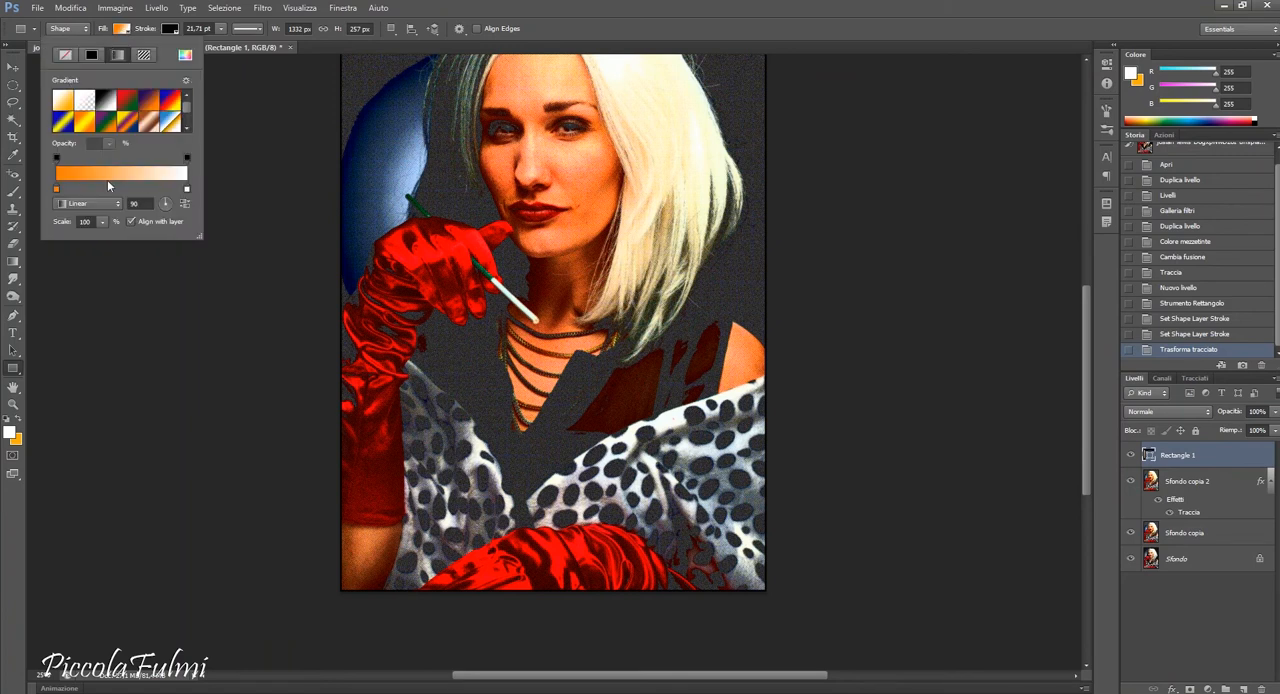
pyautogui.click(91, 54)
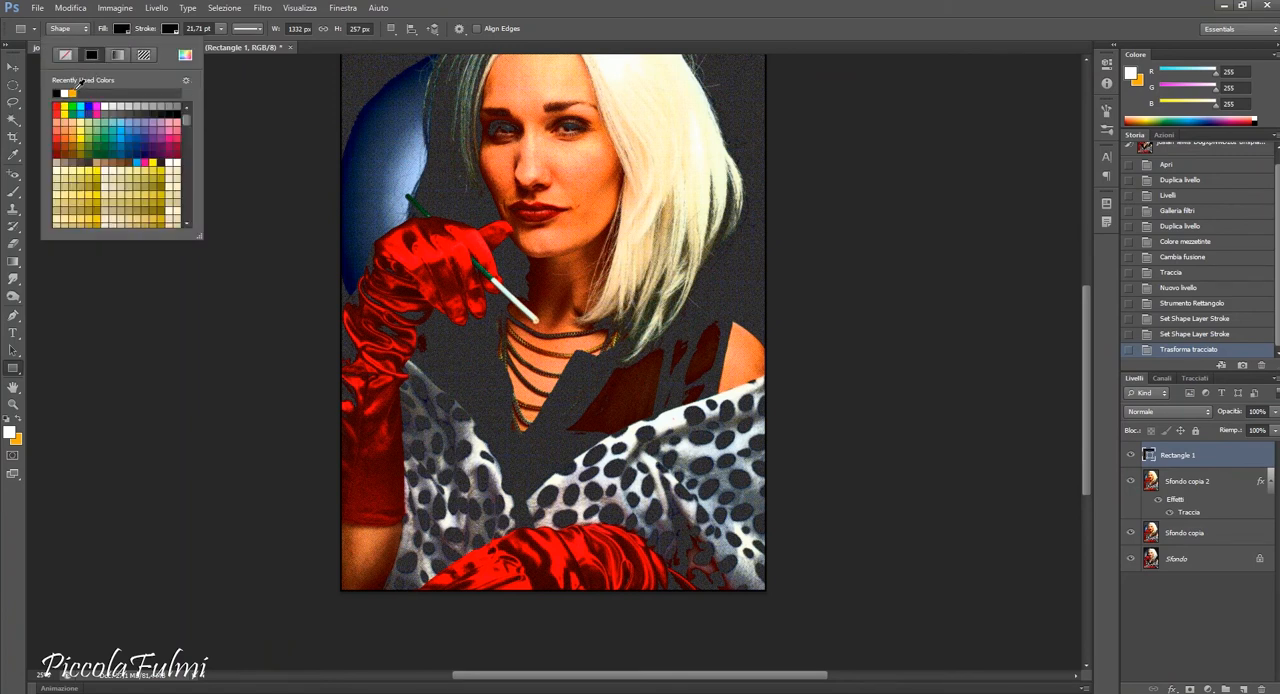
pyautogui.click(57, 93)
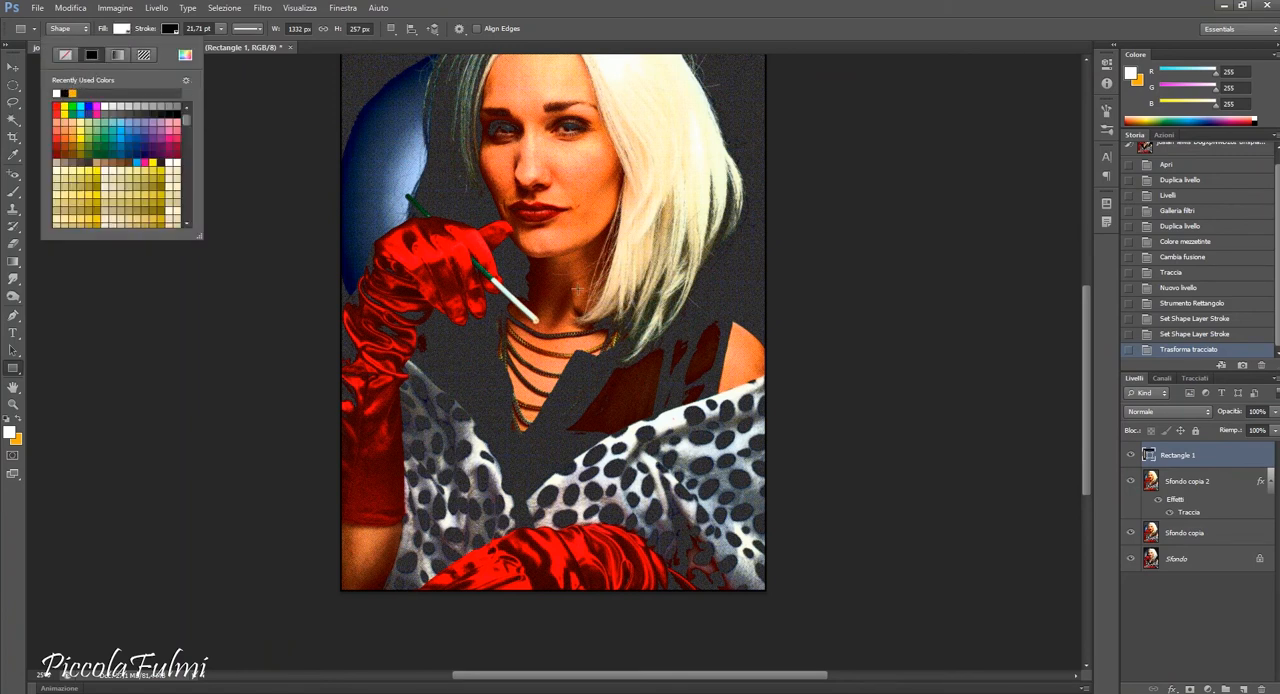
# Draw a white rectangle with a black stroke in the photo's lower-right corner and move it inside the border.
pyautogui.click(771, 589)
pyautogui.moveTo(767, 590); pyautogui.dragTo(517, 495)
pyautogui.click(13, 67)
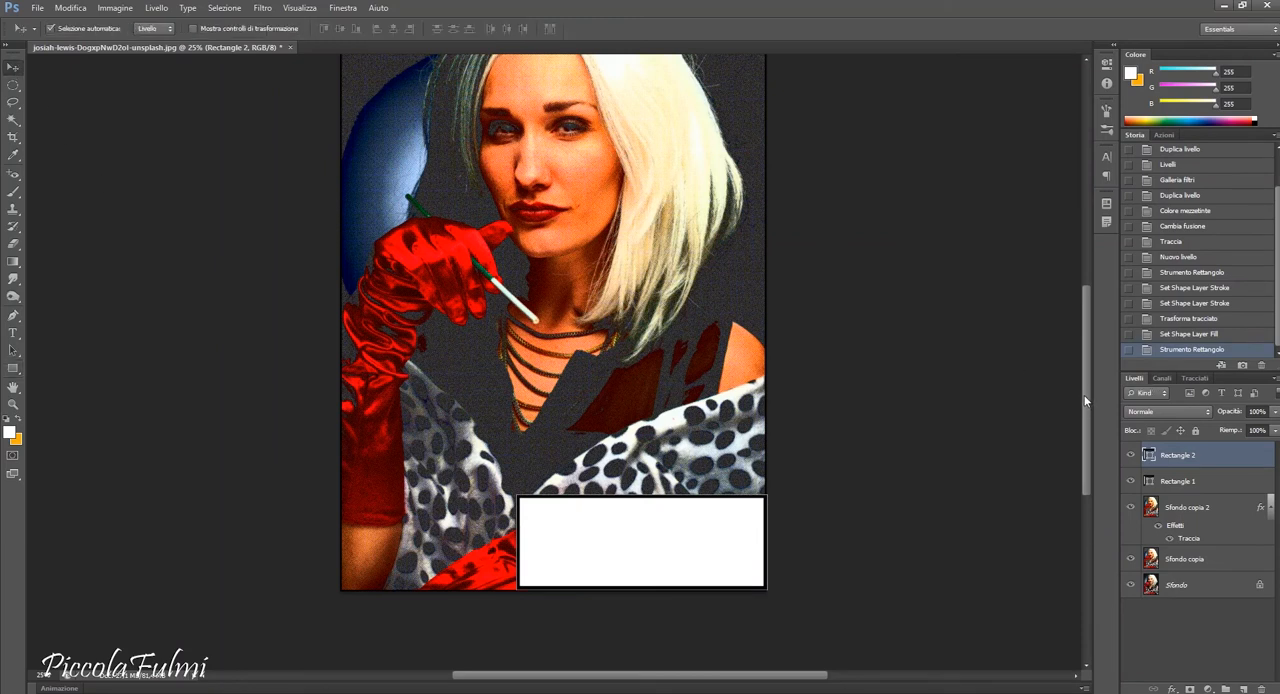
pyautogui.moveTo(1085, 401); pyautogui.dragTo(1085, 386)
pyautogui.moveTo(728, 586)
pyautogui.mouseDown()
pyautogui.moveTo(711, 576)
pyautogui.moveTo(722, 581)
pyautogui.mouseUp()
pyautogui.click(853, 560)
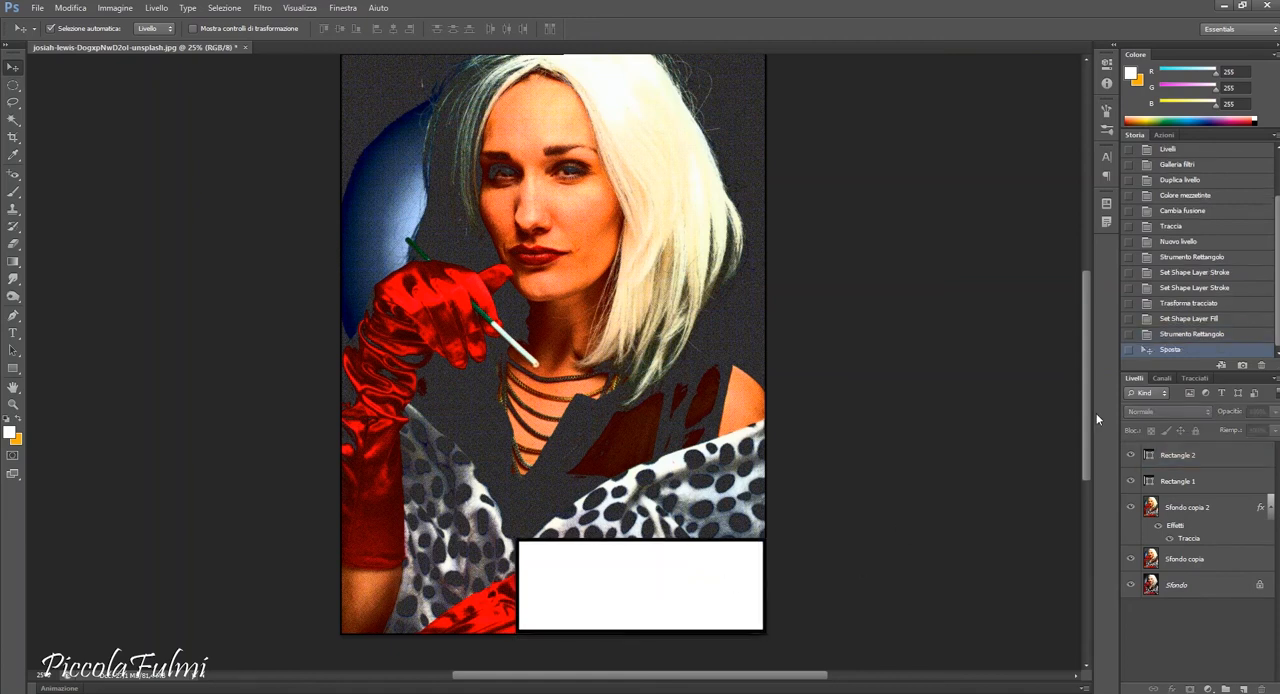
# Revert the document history to the first caption rectangle's path transform, restoring its gradient fill.
pyautogui.moveTo(1088, 405); pyautogui.dragTo(1088, 361)
pyautogui.click(389, 148)
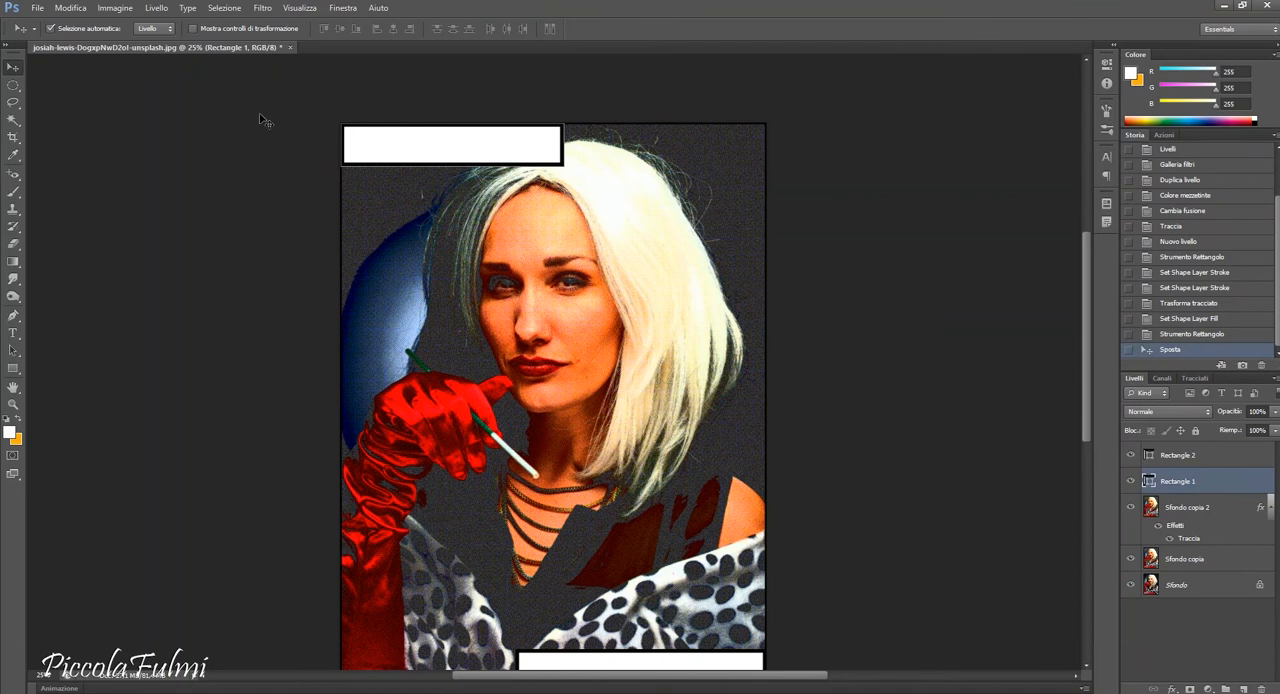
pyautogui.click(13, 368)
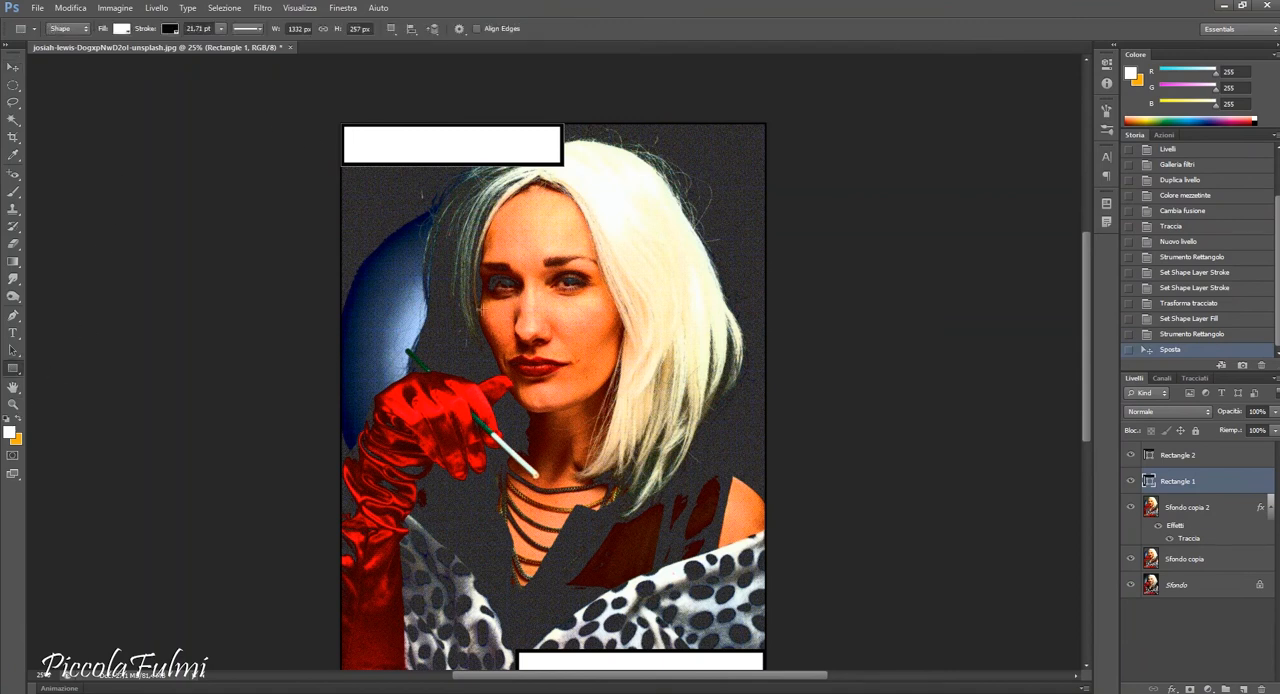
pyautogui.click(1206, 460)
pyautogui.click(1191, 304)
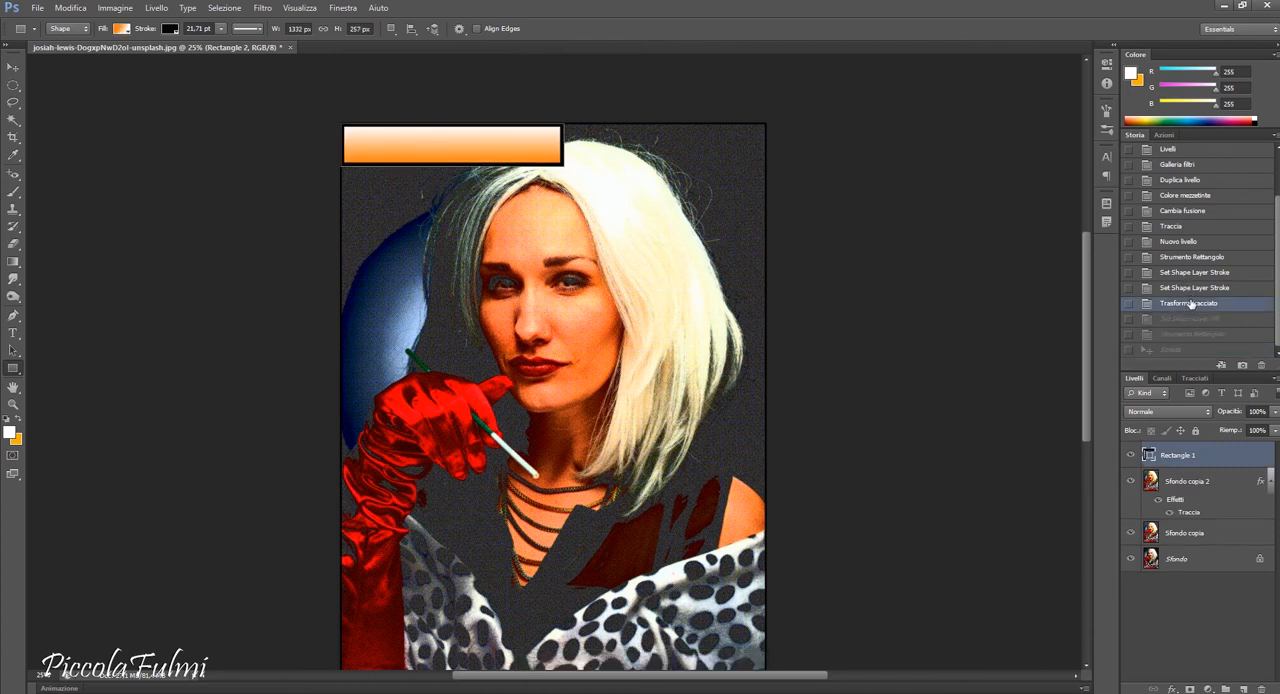
pyautogui.click(960, 423)
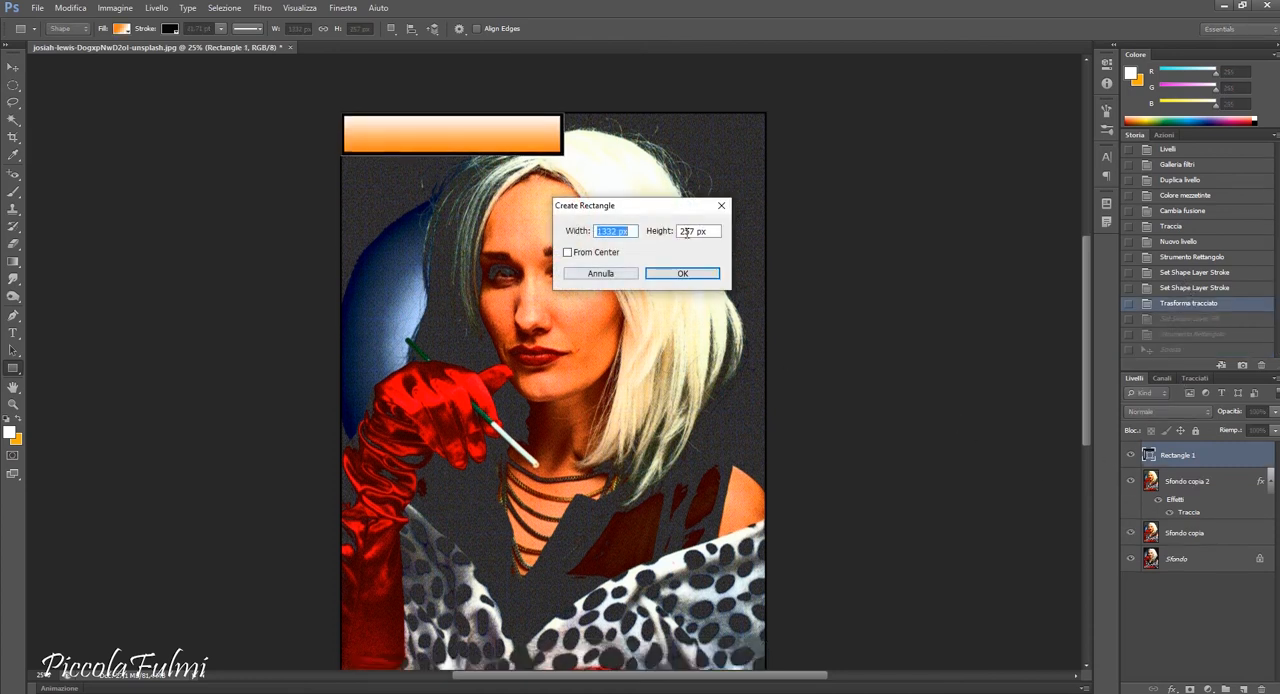
pyautogui.click(720, 206)
# Create a new layer and set the Rectangle tool to a solid white fill and a black stroke.
pyautogui.click(1243, 689)
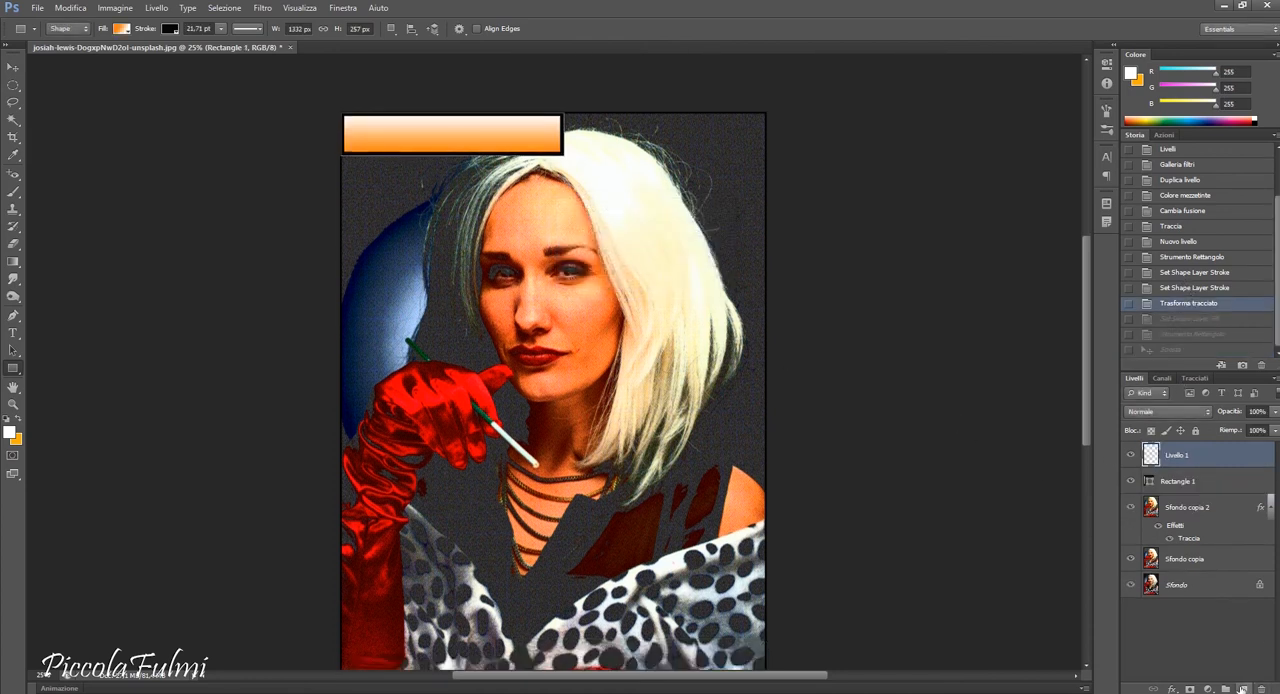
pyautogui.scroll(-2, 147, 371)
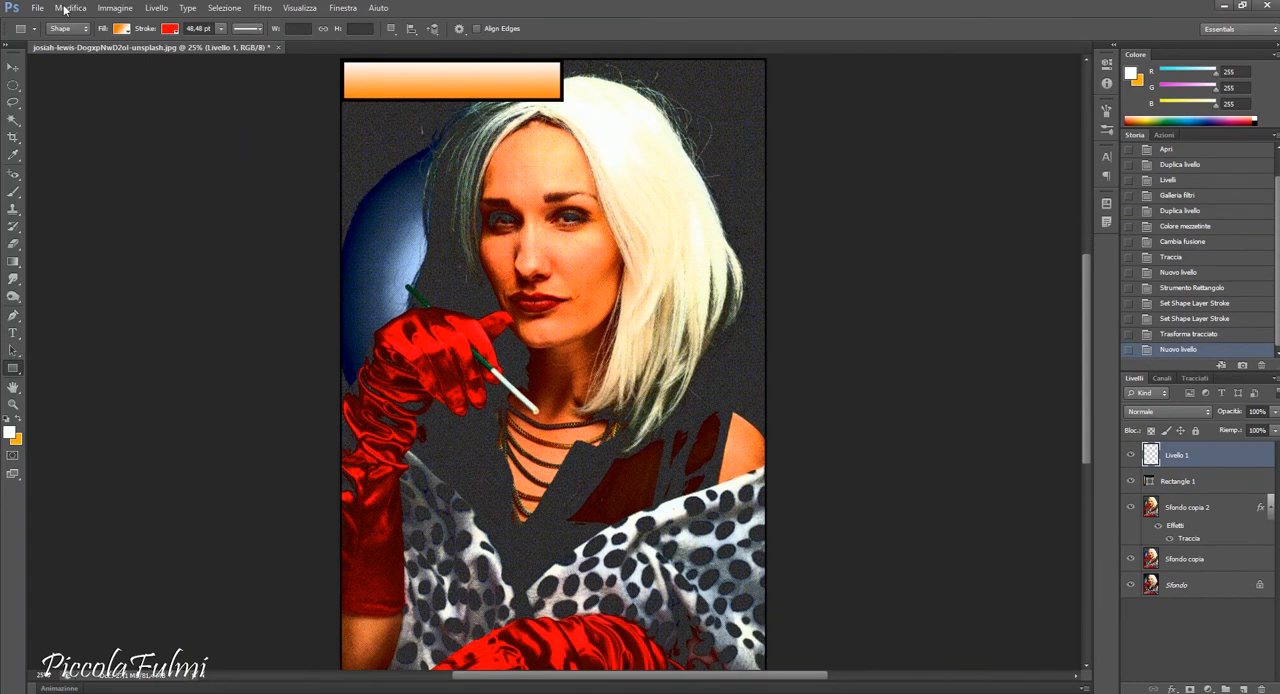
pyautogui.click(121, 28)
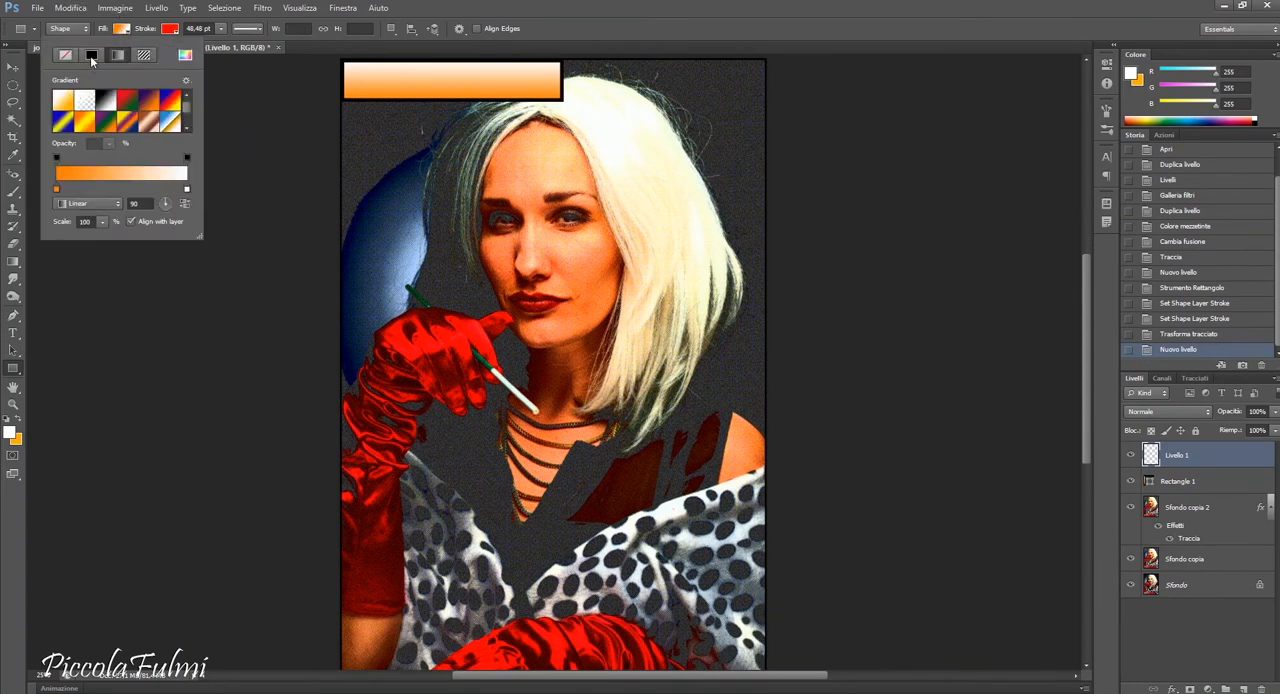
pyautogui.click(91, 56)
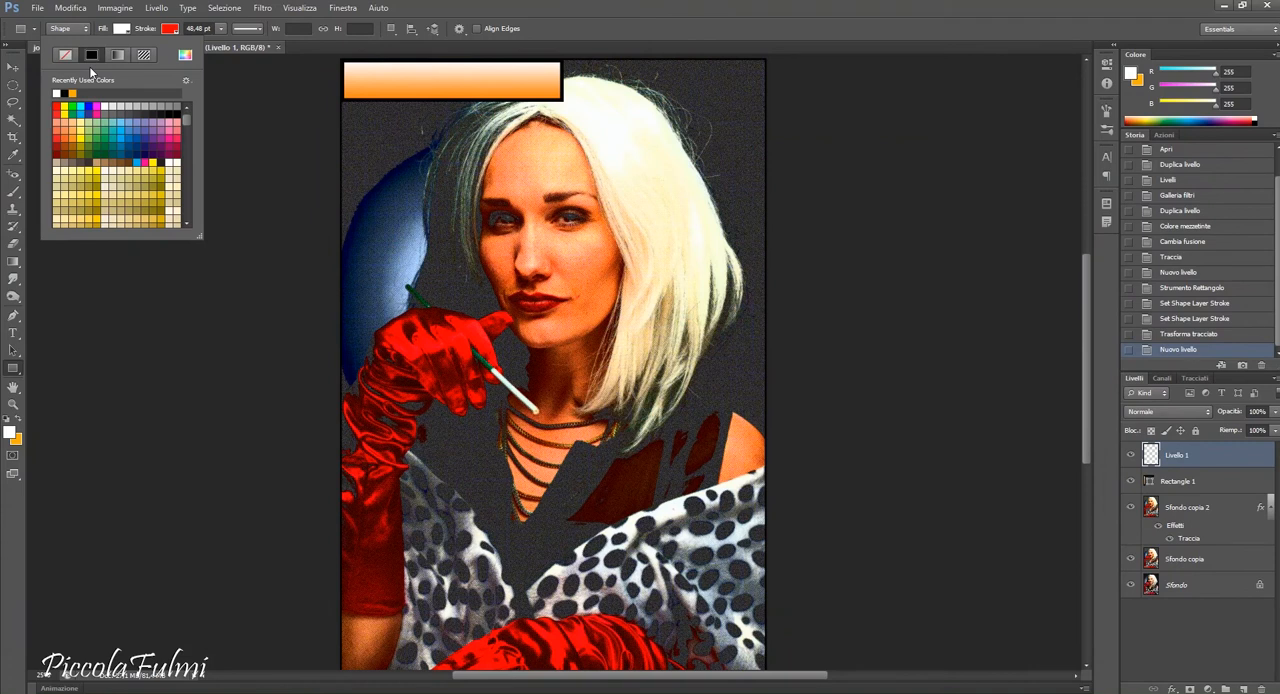
pyautogui.click(172, 29)
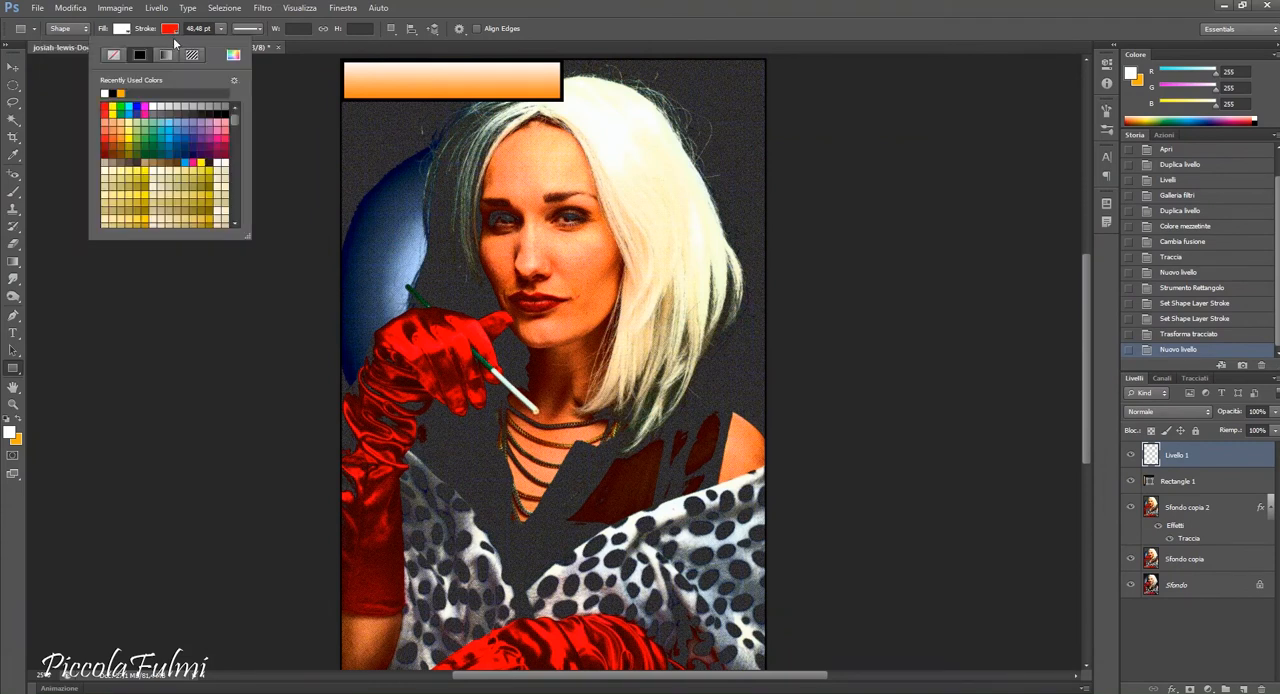
pyautogui.click(112, 93)
# Draw a caption rectangle of about 1531 × 597 px in the photo's lower-right corner with a stroke about 20.55 pt wide.
pyautogui.scroll(-3, 807, 541)
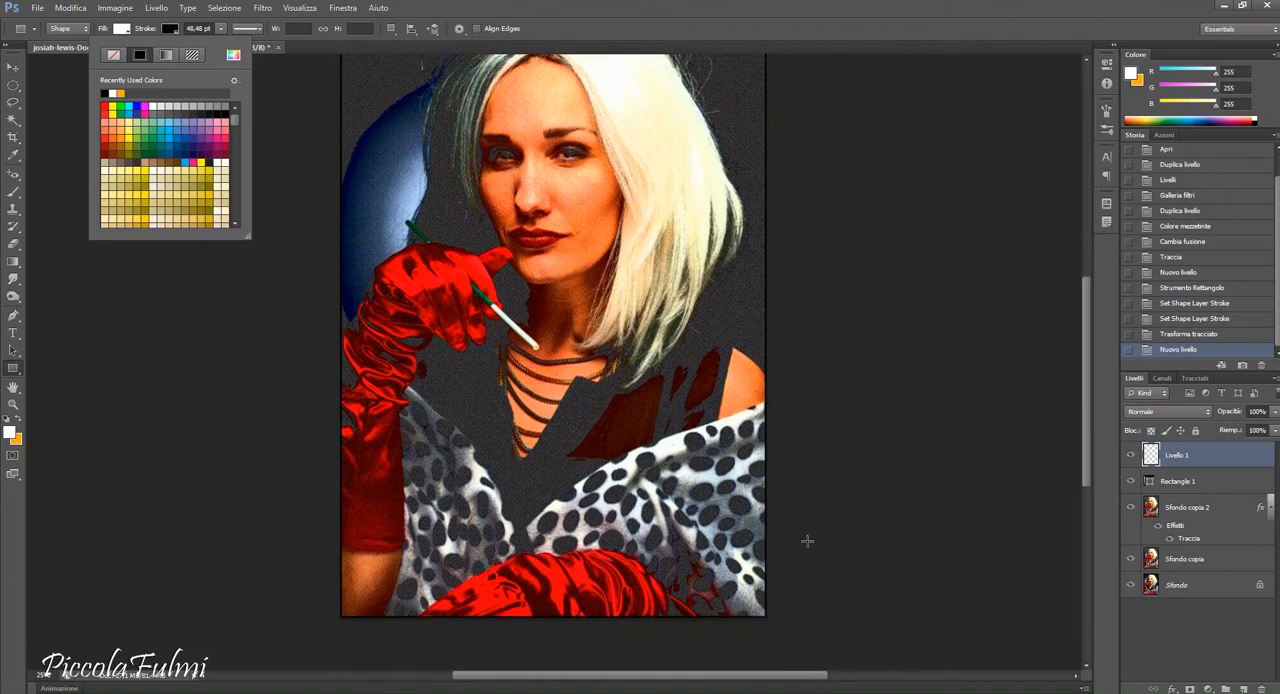
pyautogui.click(772, 611)
pyautogui.moveTo(770, 614)
pyautogui.mouseDown()
pyautogui.moveTo(630, 598)
pyautogui.moveTo(512, 516)
pyautogui.mouseUp()
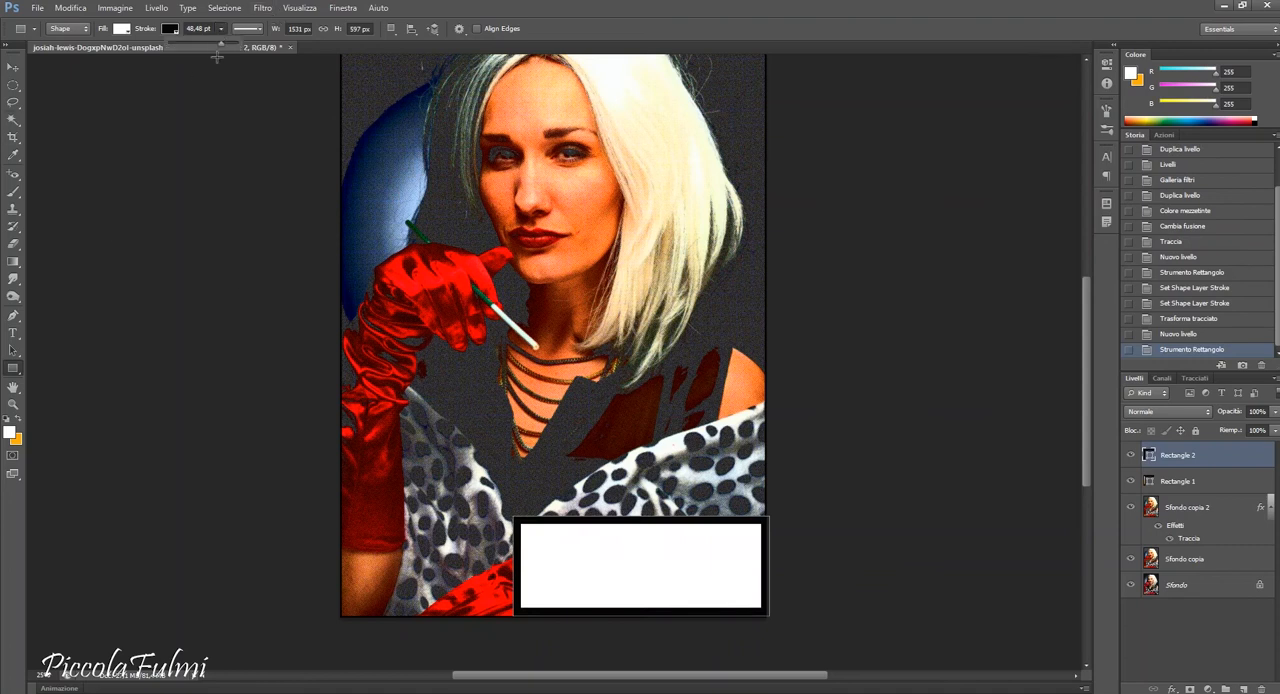
pyautogui.moveTo(208, 47); pyautogui.dragTo(201, 43)
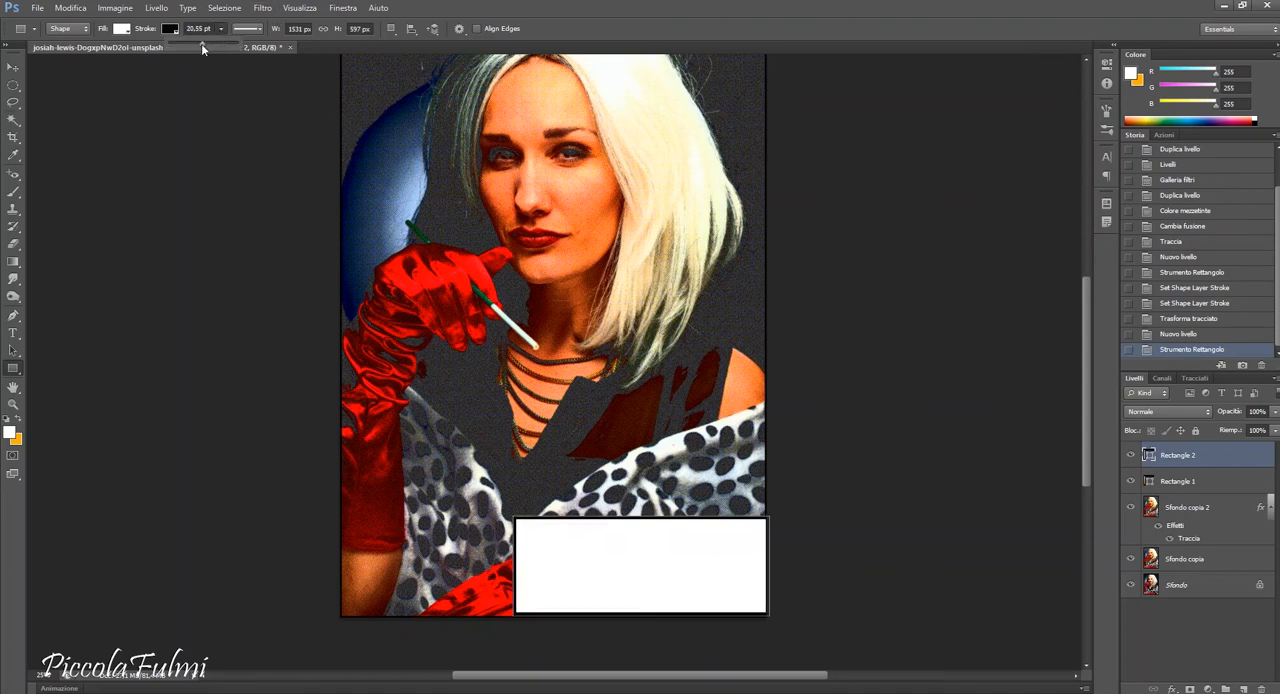
# Move and nudge the white caption rectangle so it sits flush with the photo's lower-right border.
pyautogui.press('v')
pyautogui.moveTo(715, 567); pyautogui.dragTo(714, 567)
pyautogui.click(1055, 443)
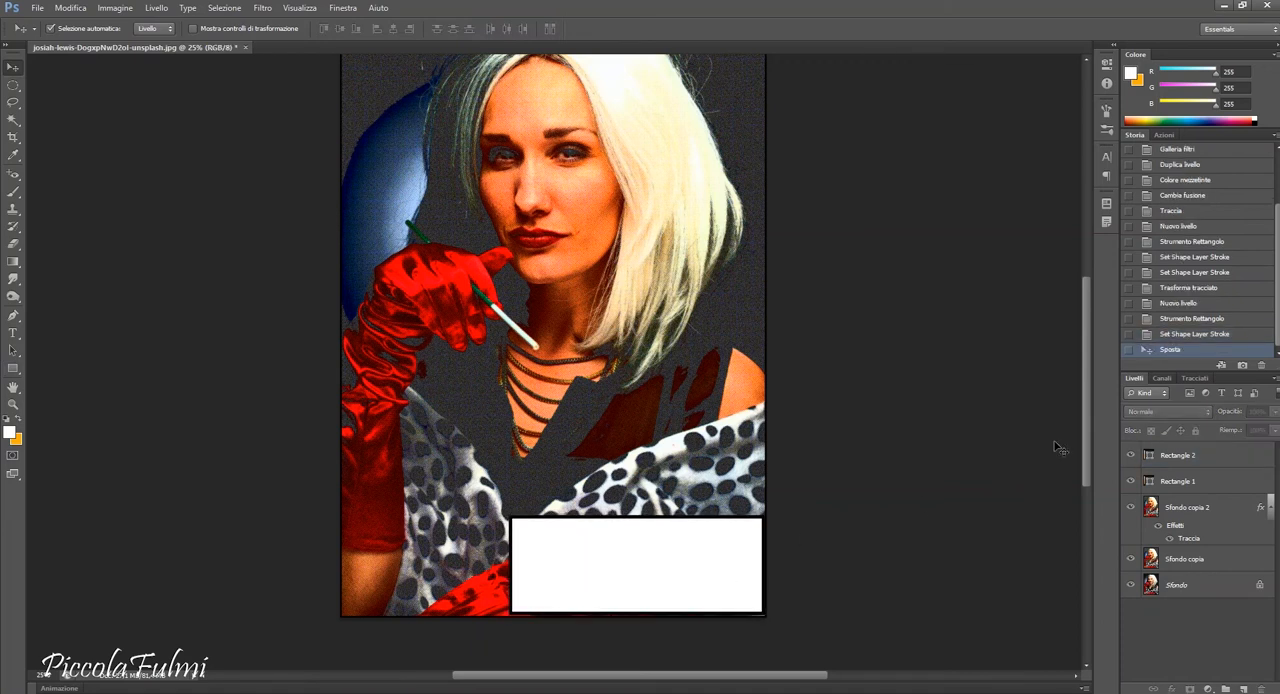
pyautogui.press('Down')
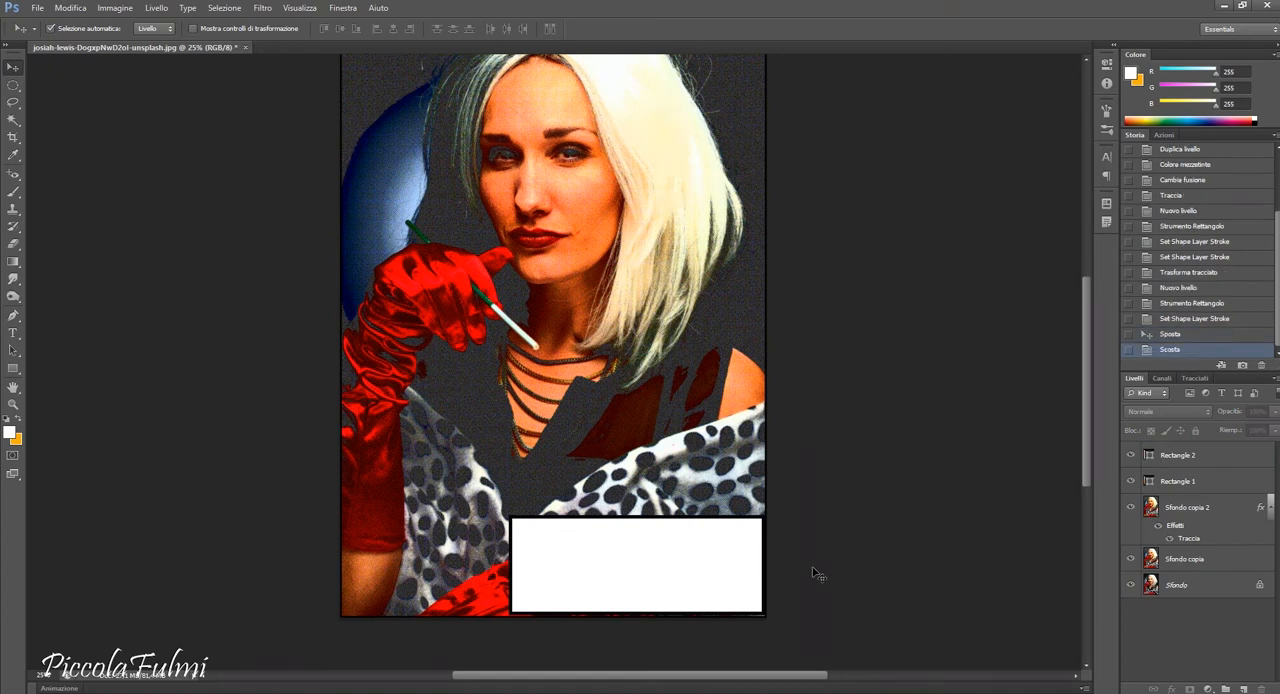
pyautogui.click(727, 559)
pyautogui.press('Down')
pyautogui.click(1055, 514)
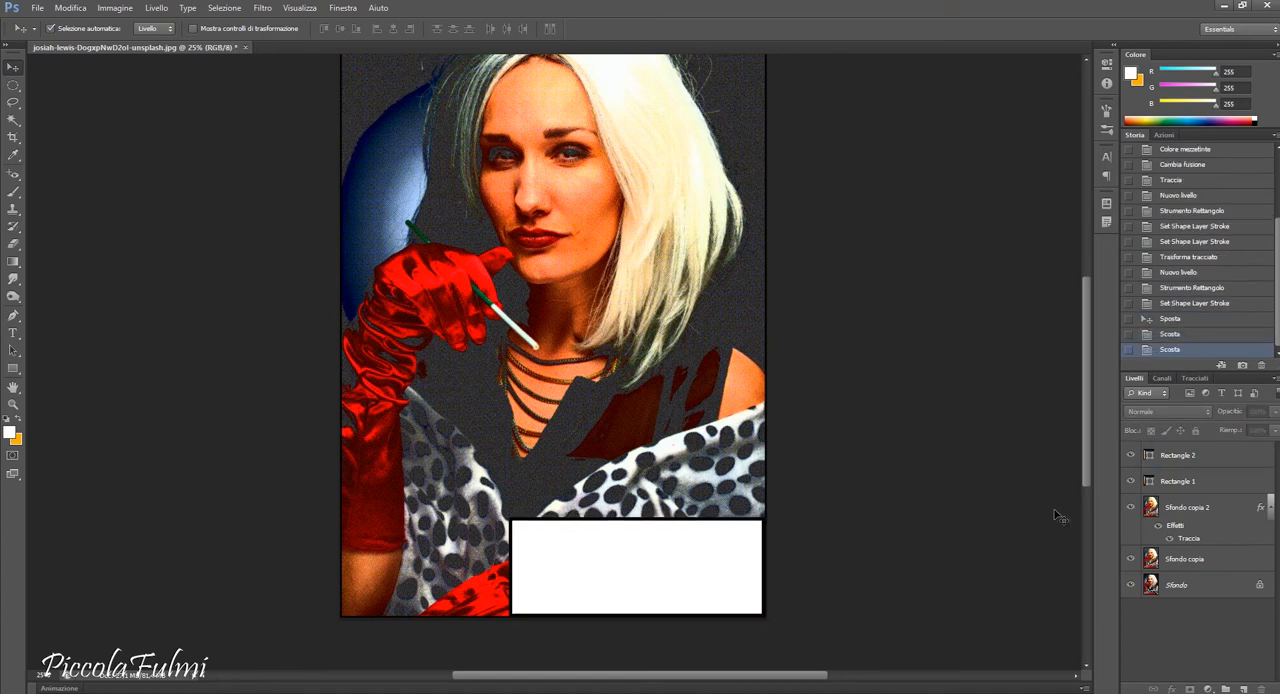
# Set the Type tool's font to DigitalStrip Regular.
pyautogui.moveTo(1096, 439); pyautogui.dragTo(1096, 387)
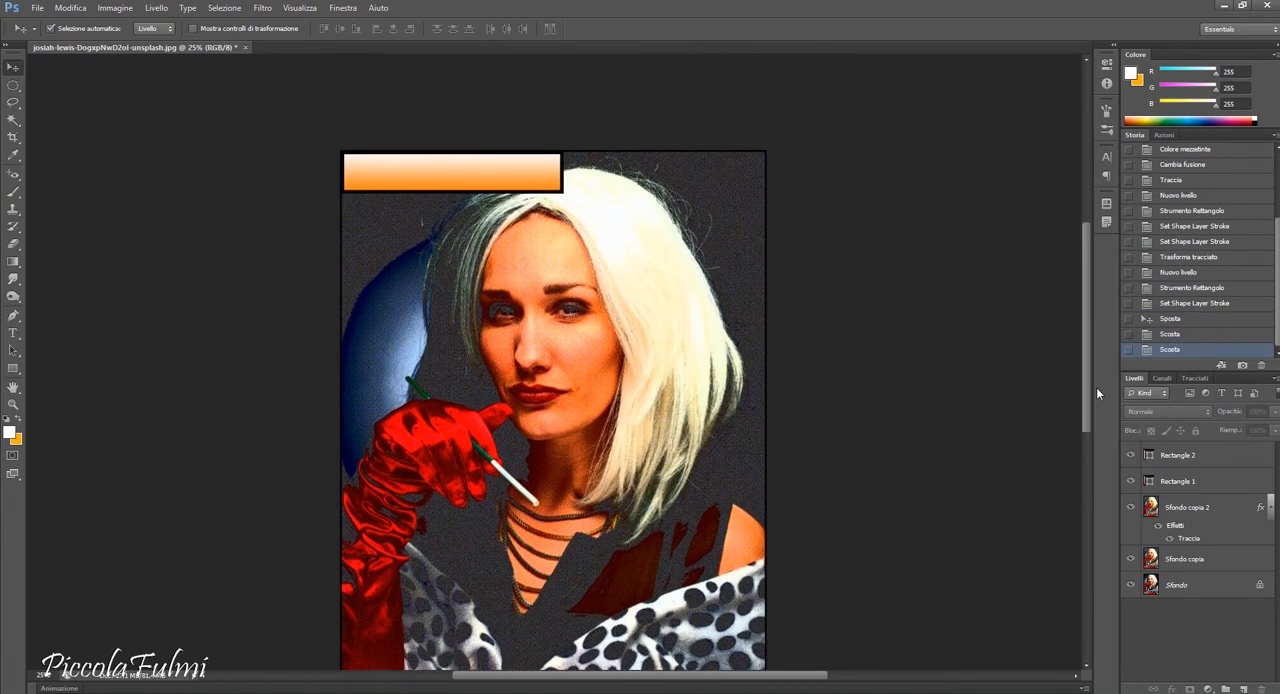
pyautogui.click(17, 333)
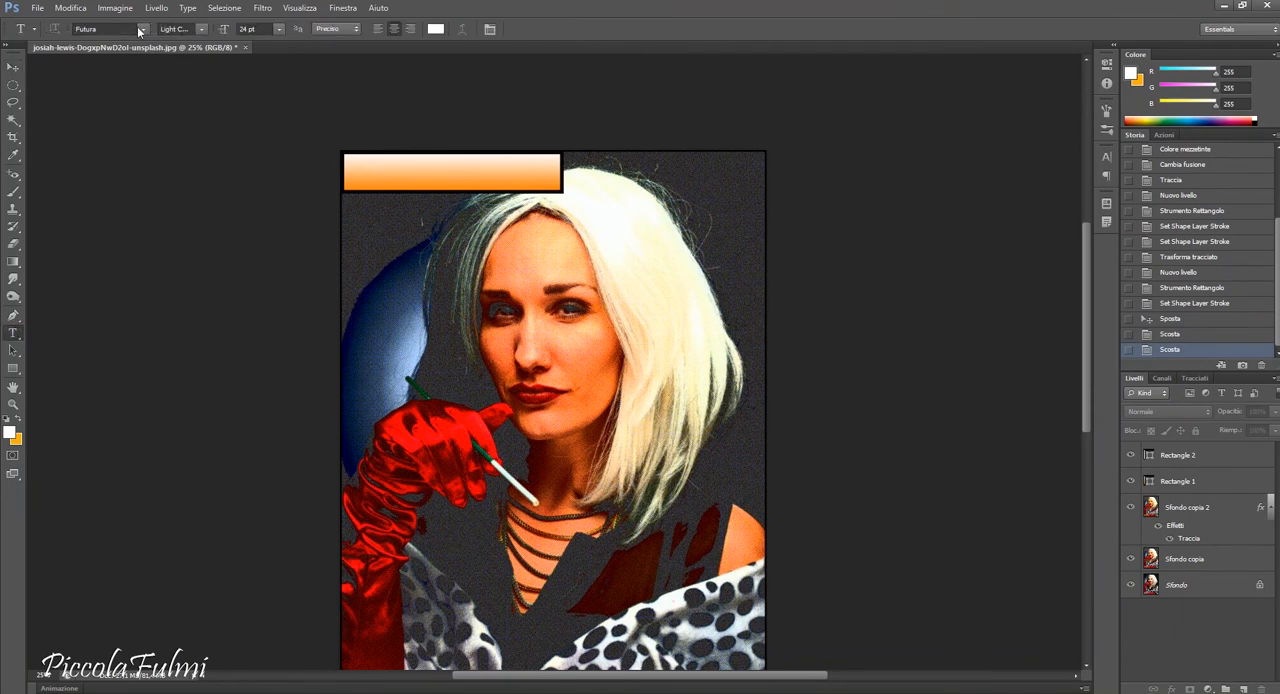
pyautogui.write('DigitalStrip')
pyautogui.click(147, 32)
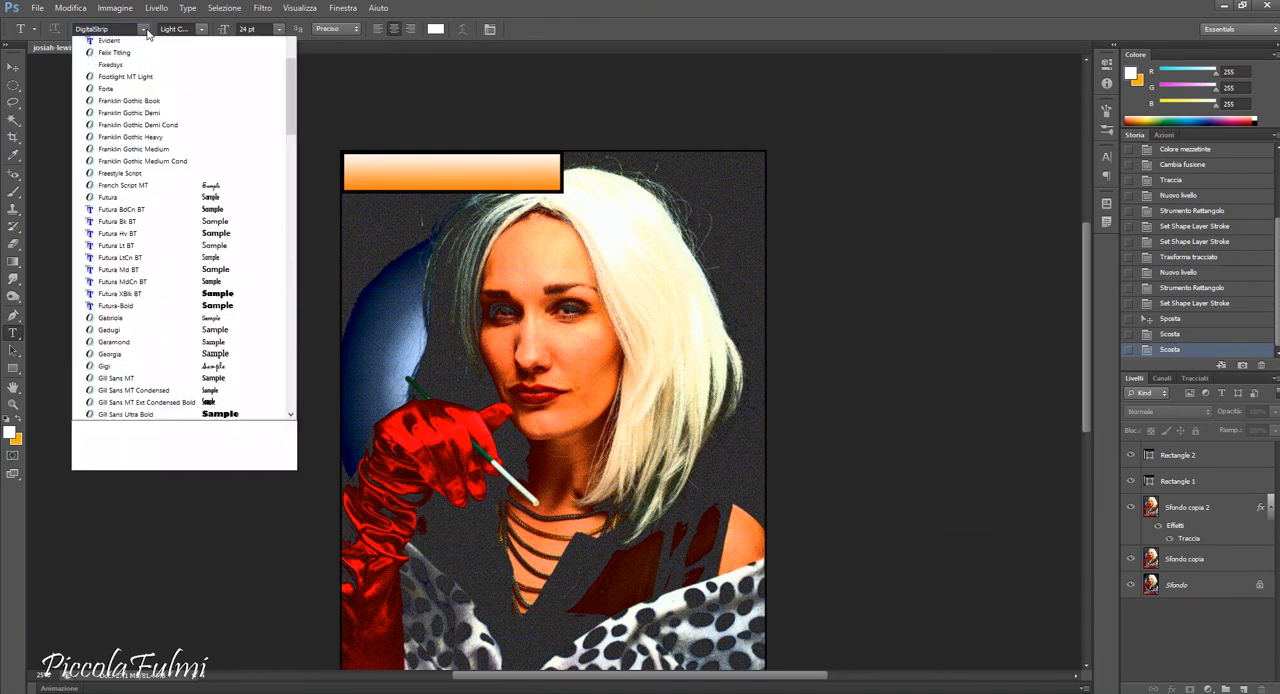
pyautogui.scroll(1, 152, 84)
pyautogui.click(152, 84)
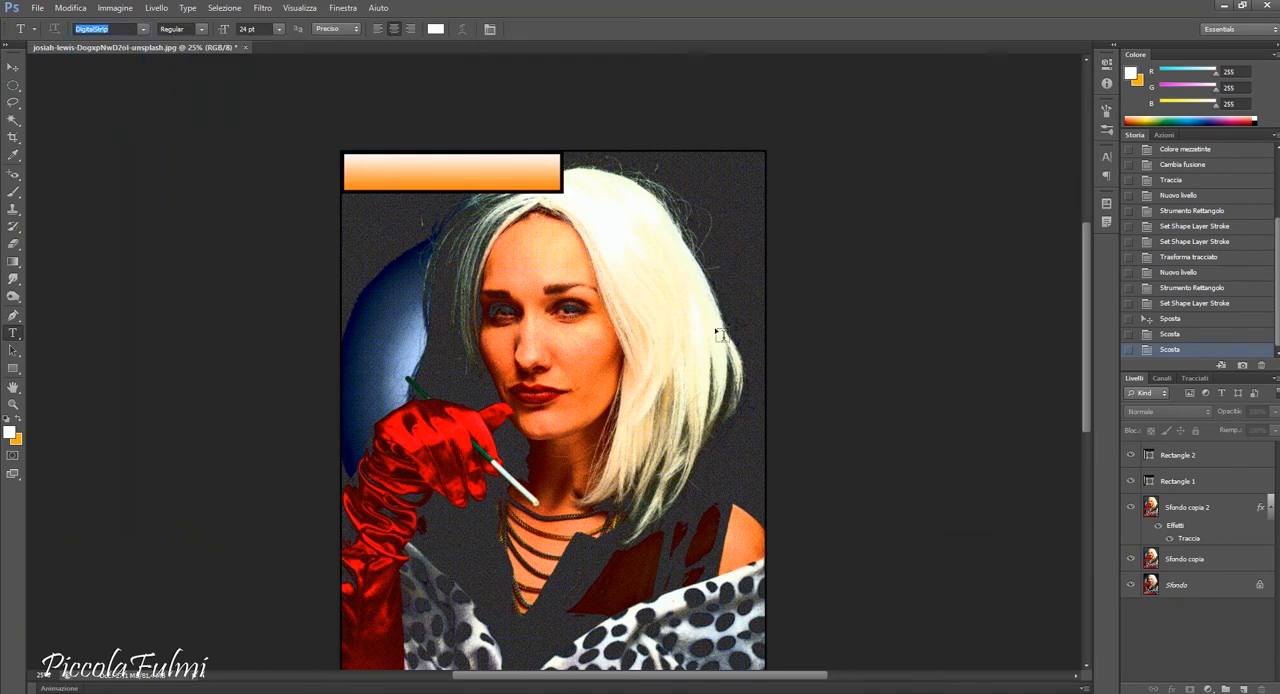
# Add the text MAY 2020 over the blue balloon on a layer above Rectangle 1, at 72 pt.
pyautogui.click(1183, 490)
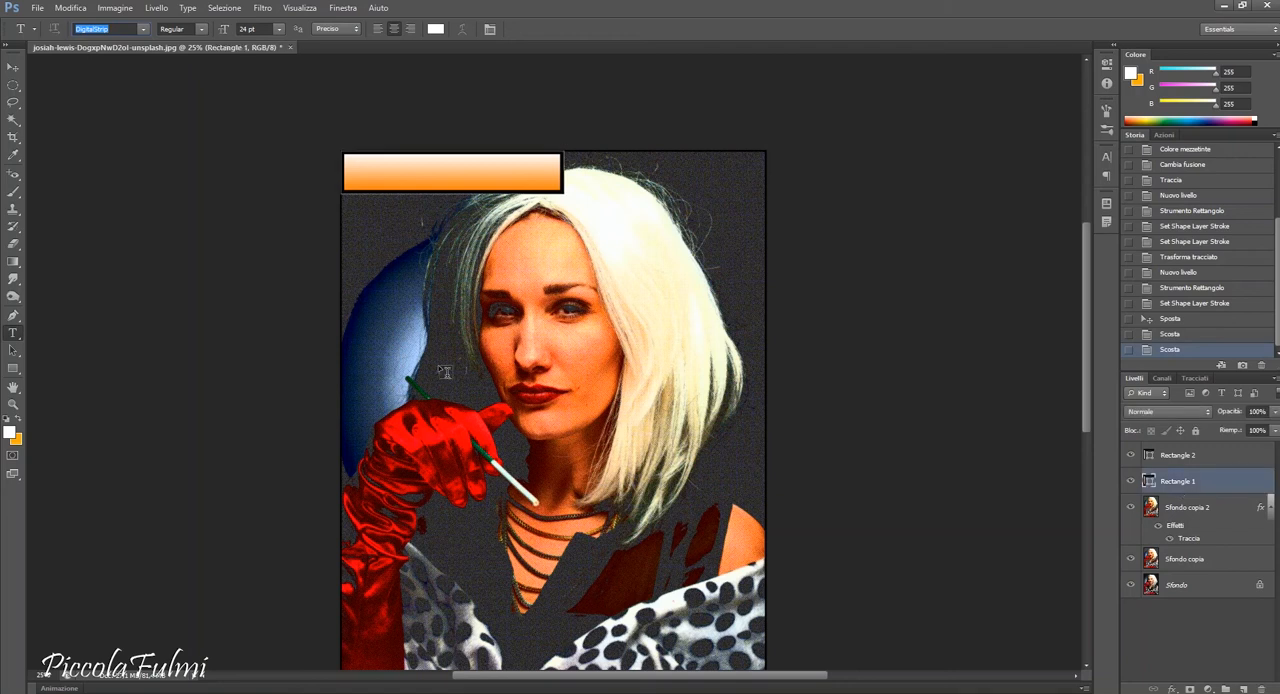
pyautogui.click(405, 294)
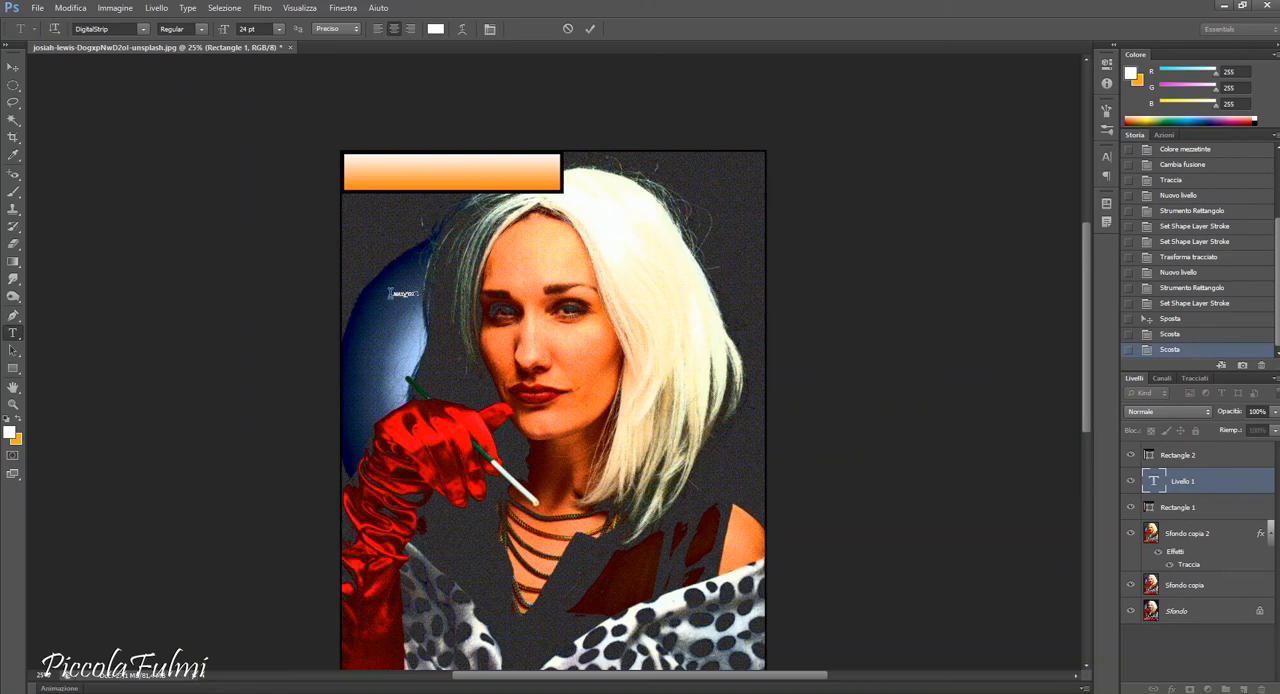
pyautogui.click(280, 30)
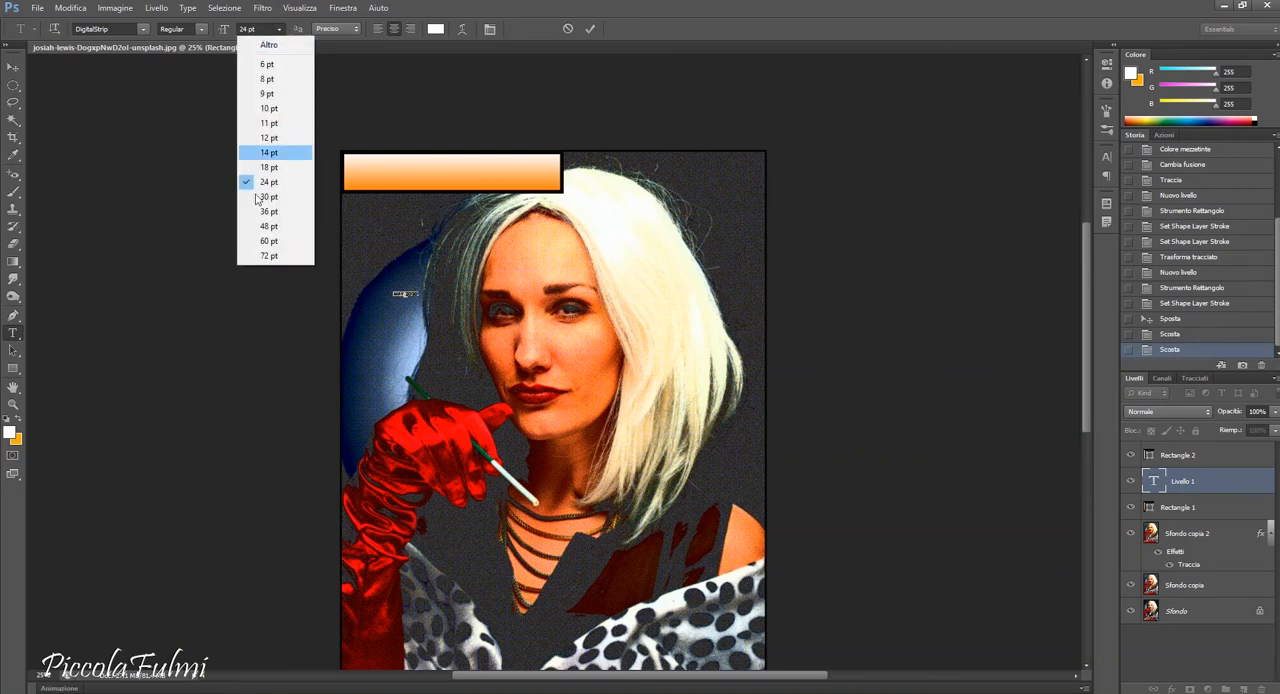
pyautogui.click(278, 258)
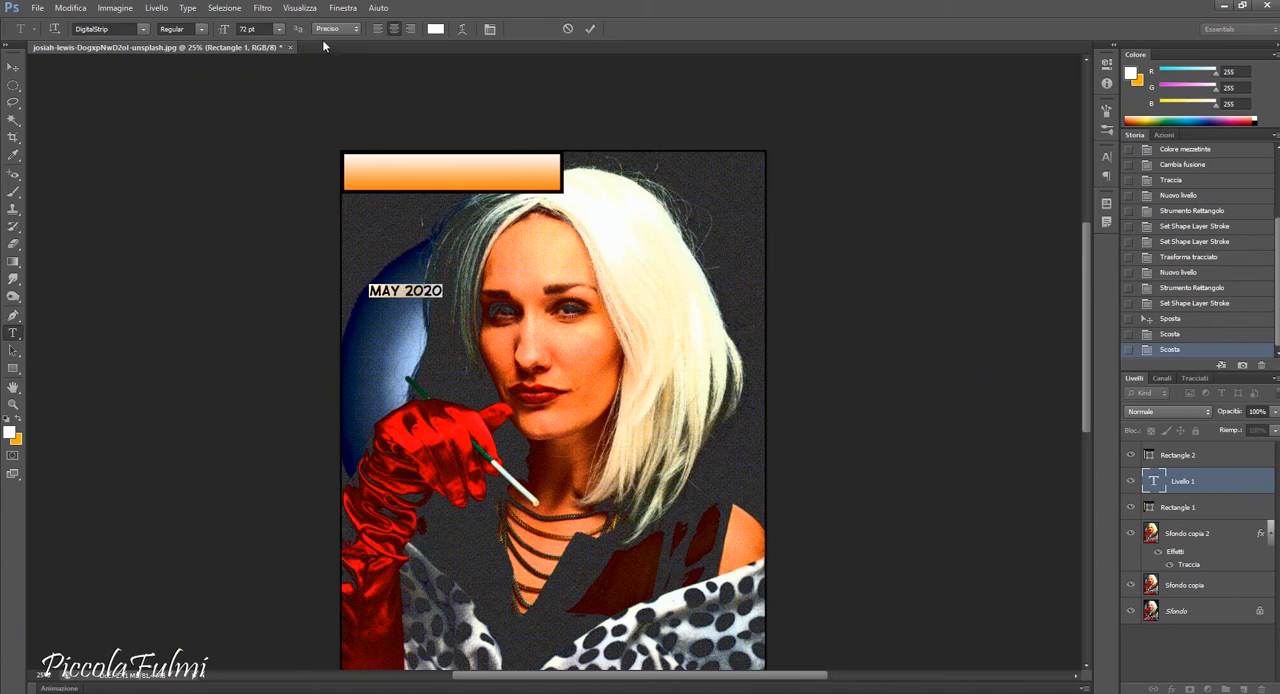
# Set the MAY 2020 text's color to black (000000) and its size to 150 pt.
pyautogui.click(435, 29)
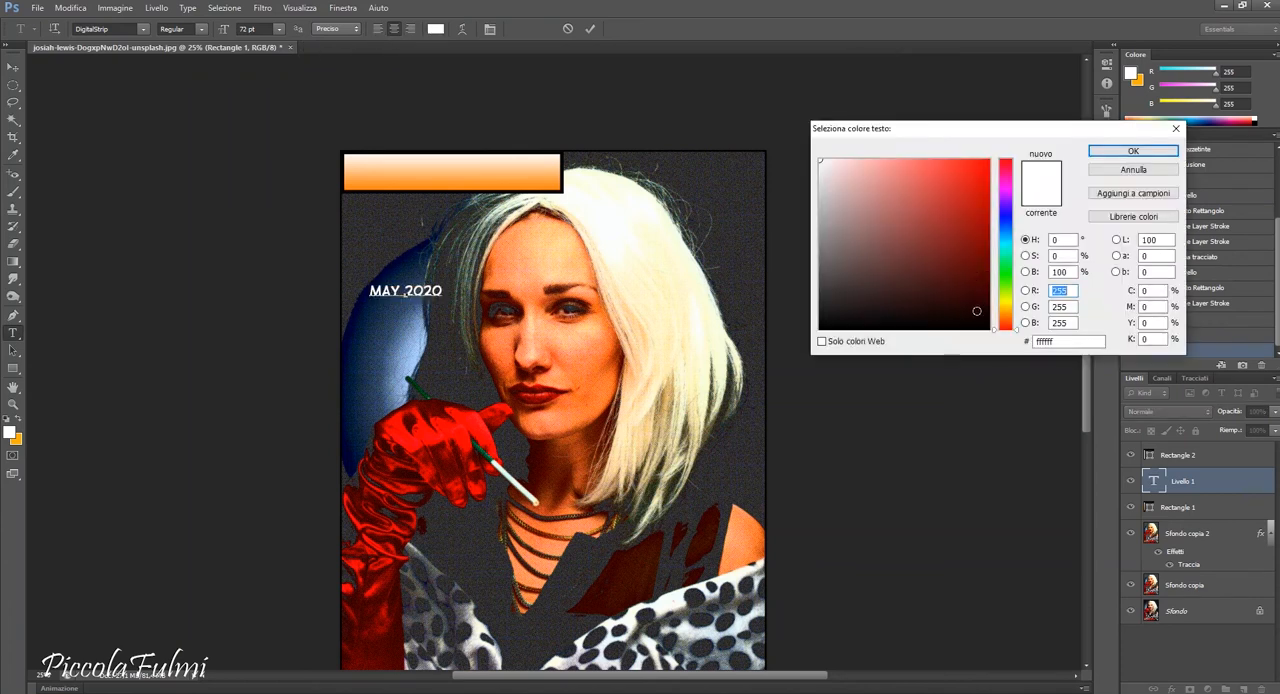
pyautogui.moveTo(980, 310); pyautogui.dragTo(1006, 348)
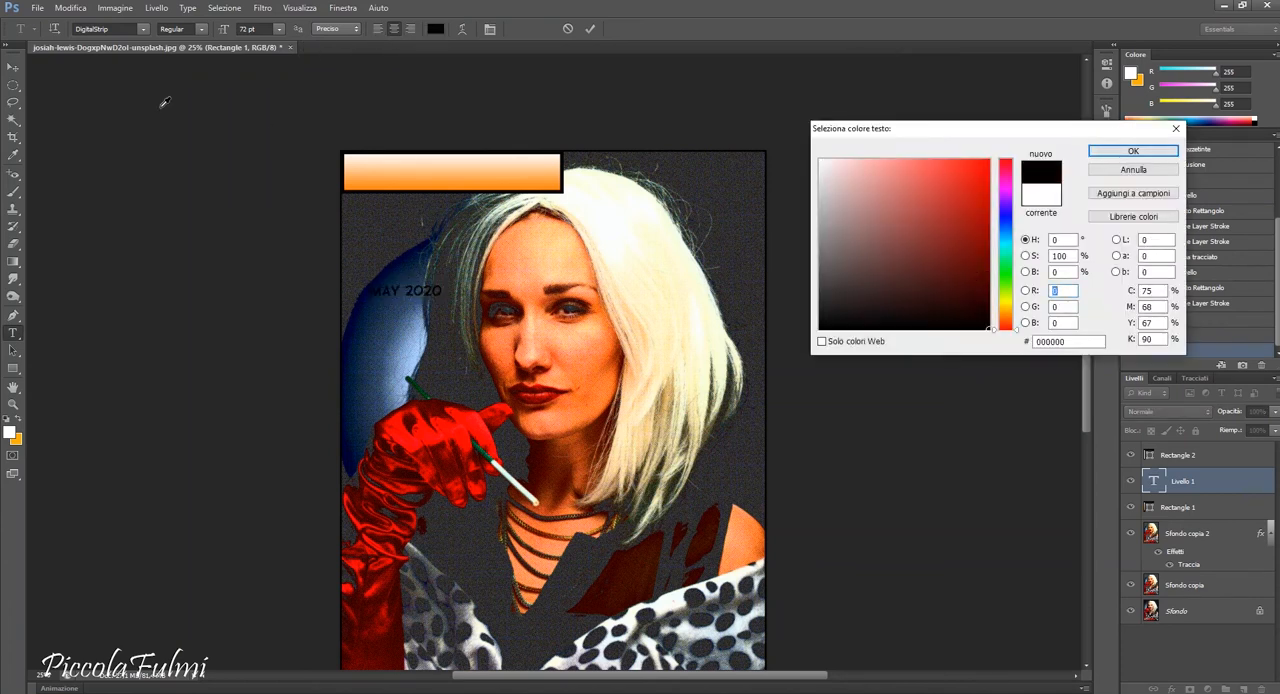
pyautogui.click(1140, 153)
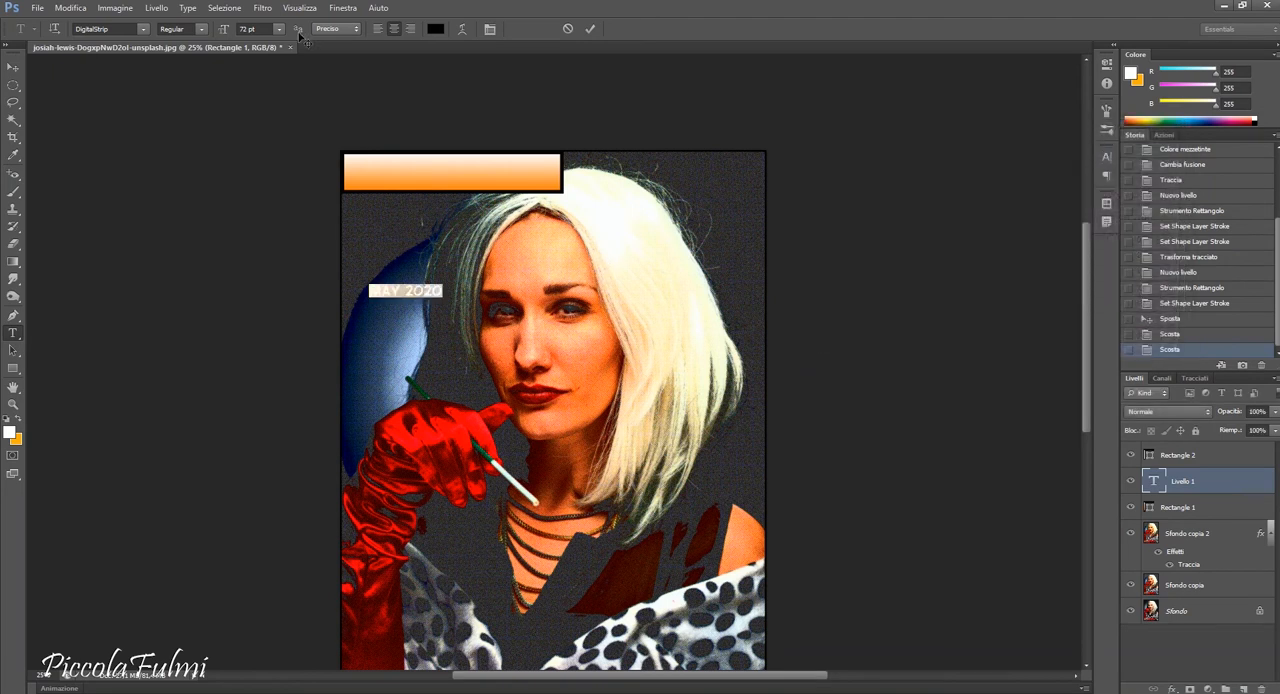
pyautogui.click(264, 30)
pyautogui.write('150')
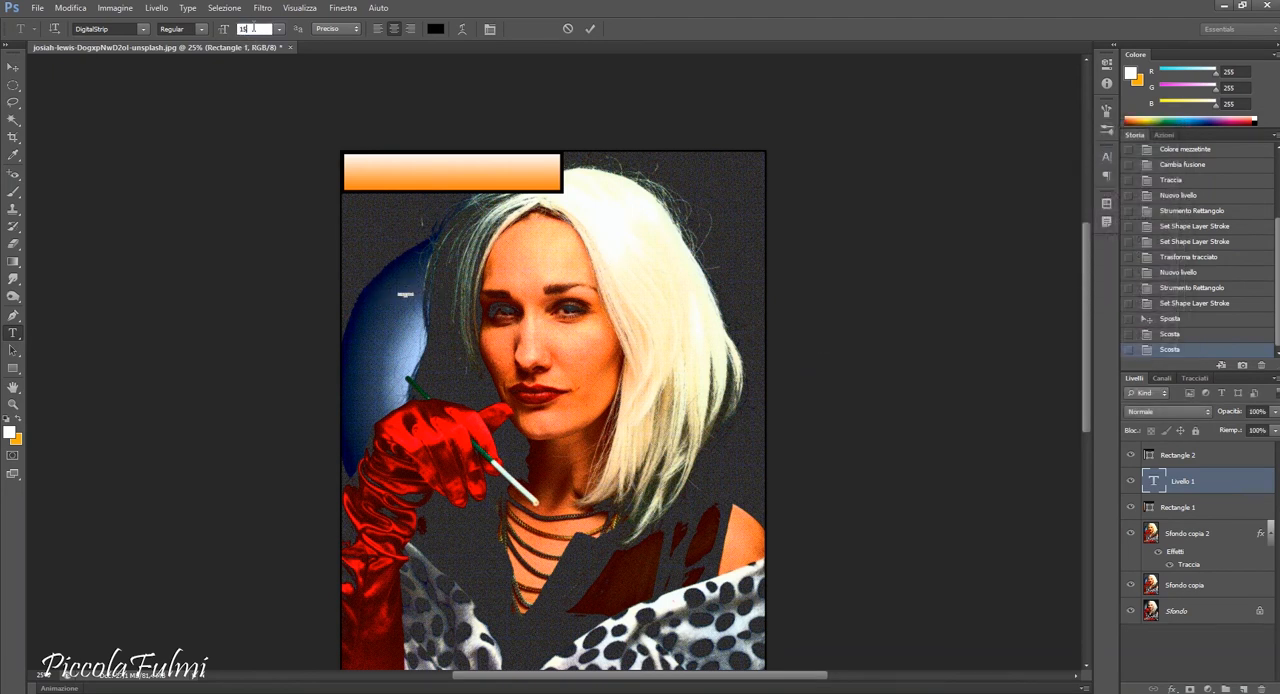
# Move the MAY 2020 text onto the orange caption box and center it vertically and horizontally on Rectangle 1.
pyautogui.click(13, 66)
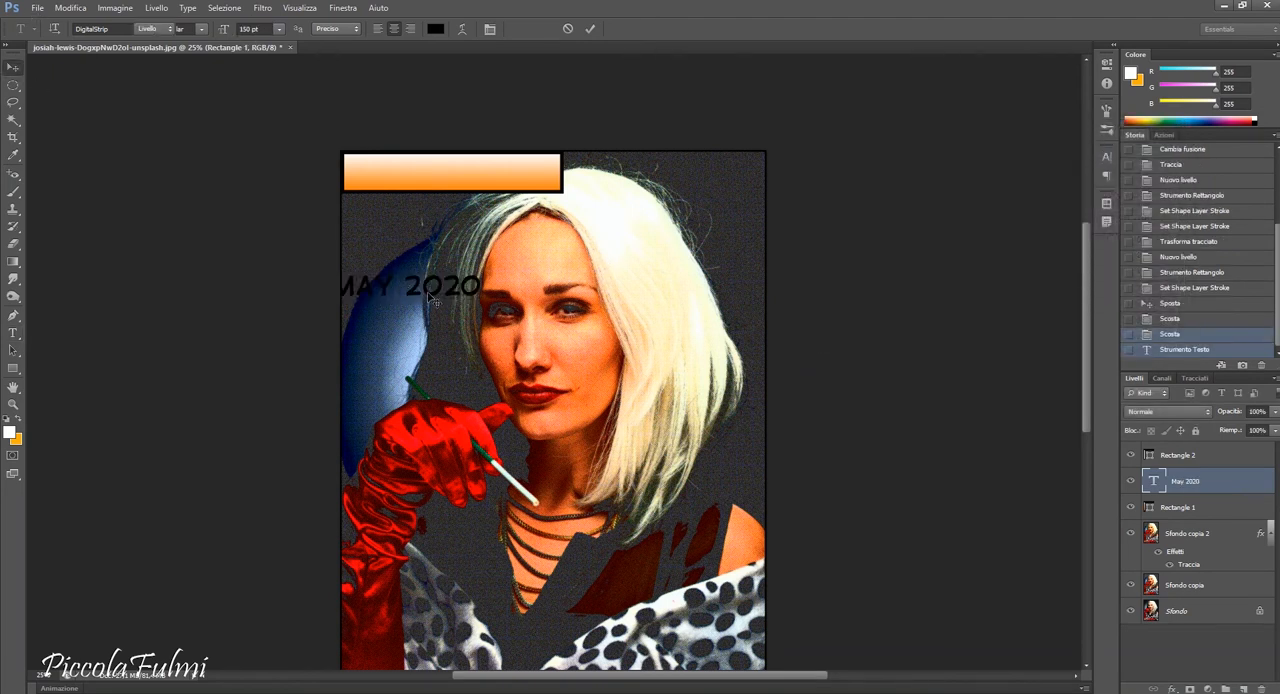
pyautogui.moveTo(436, 293); pyautogui.dragTo(467, 170)
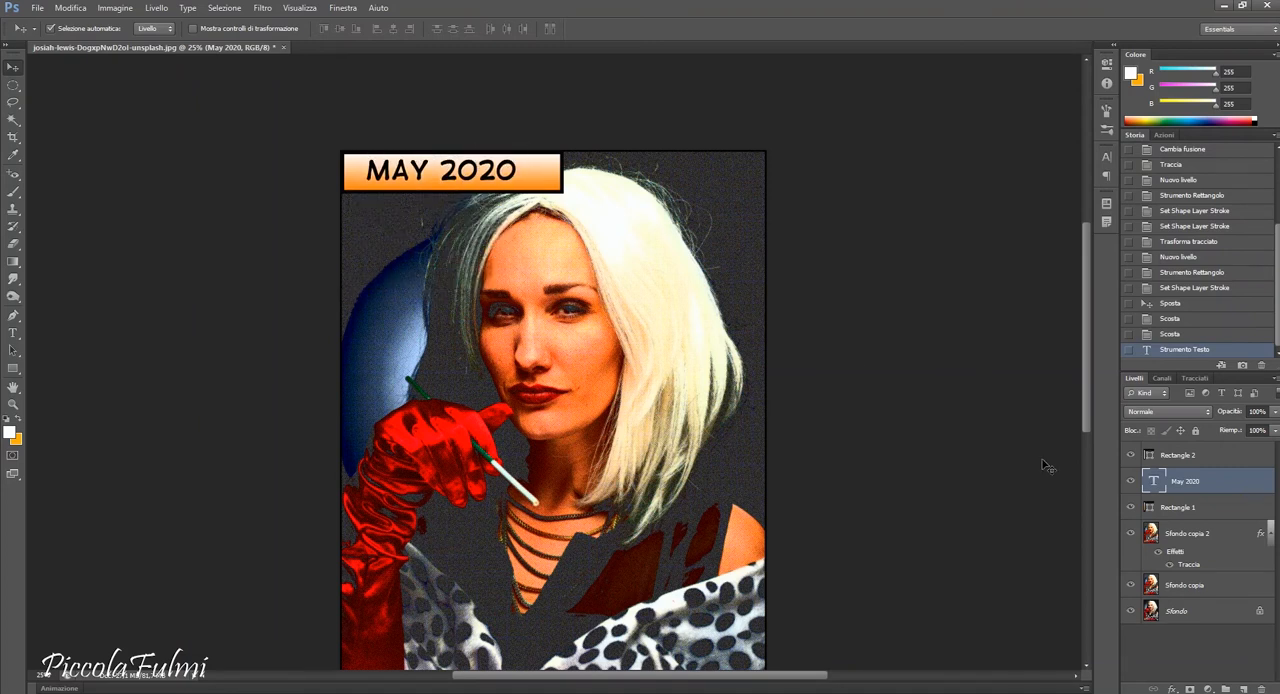
pyautogui.keyDown('shift'); pyautogui.click(1199, 508); pyautogui.keyUp('shift')
pyautogui.click(340, 28)
pyautogui.click(393, 28)
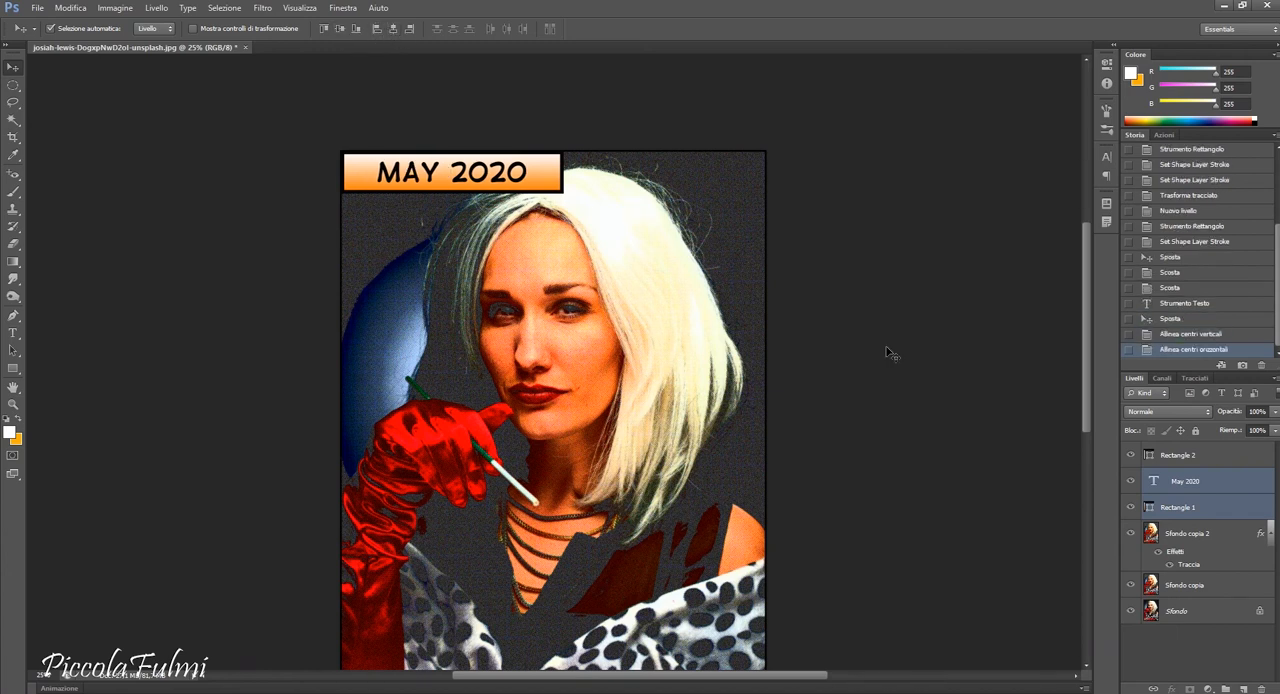
# Start a text layer above Rectangle 2 over the necklace, with the lines ONCE UPON A TIME and THERE WASGREAT RESPECTED.
pyautogui.scroll(-5, 887, 352)
pyautogui.click(1232, 462)
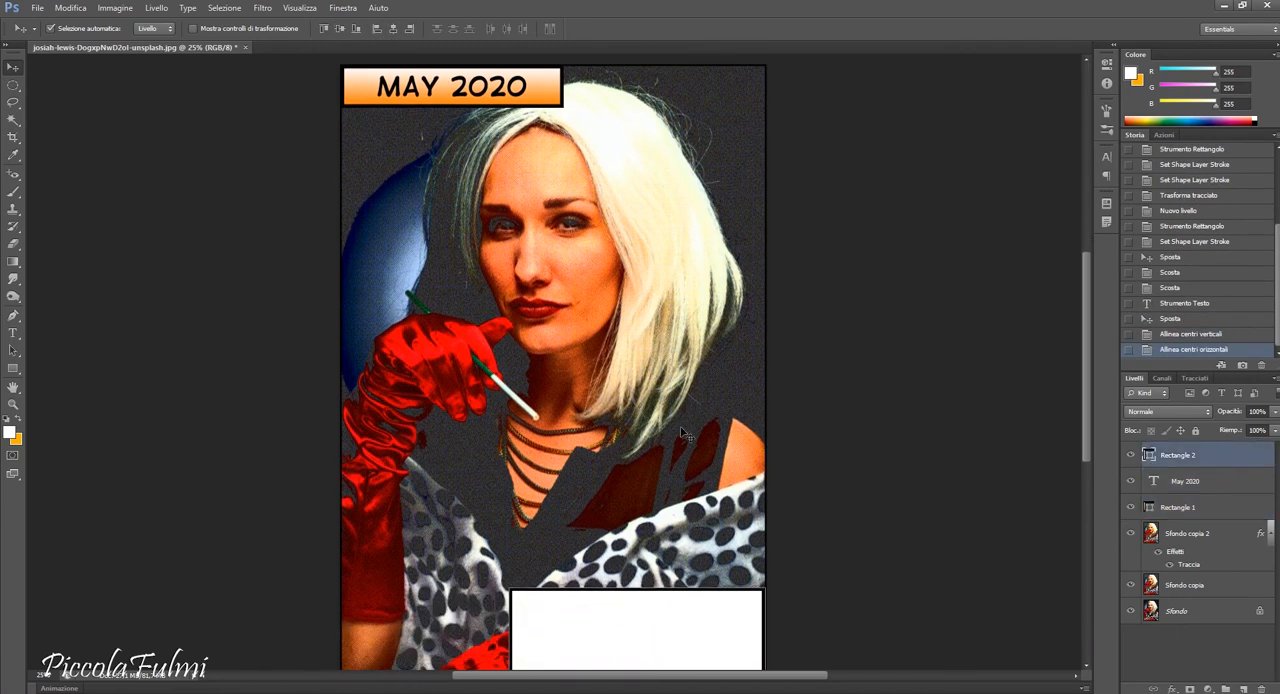
pyautogui.click(13, 333)
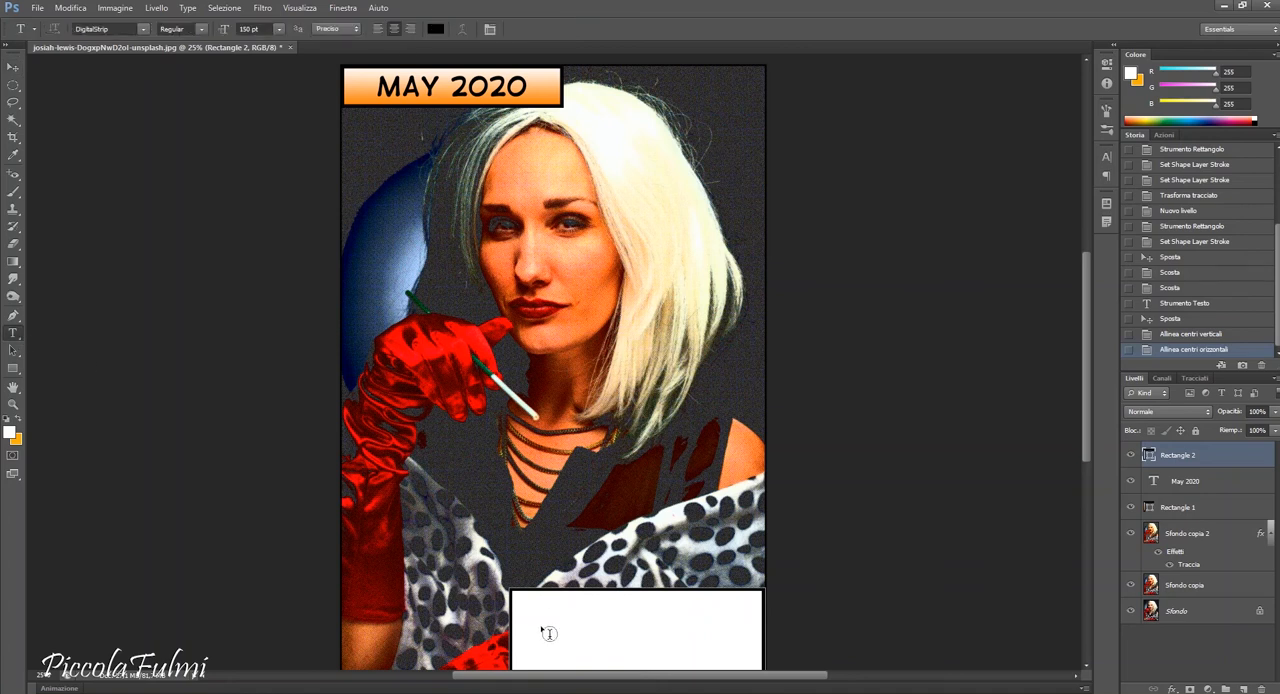
pyautogui.click(545, 503)
pyautogui.write('ONCE UPON A TIME')
pyautogui.press('Return')
pyautogui.write('THERE WAS.')
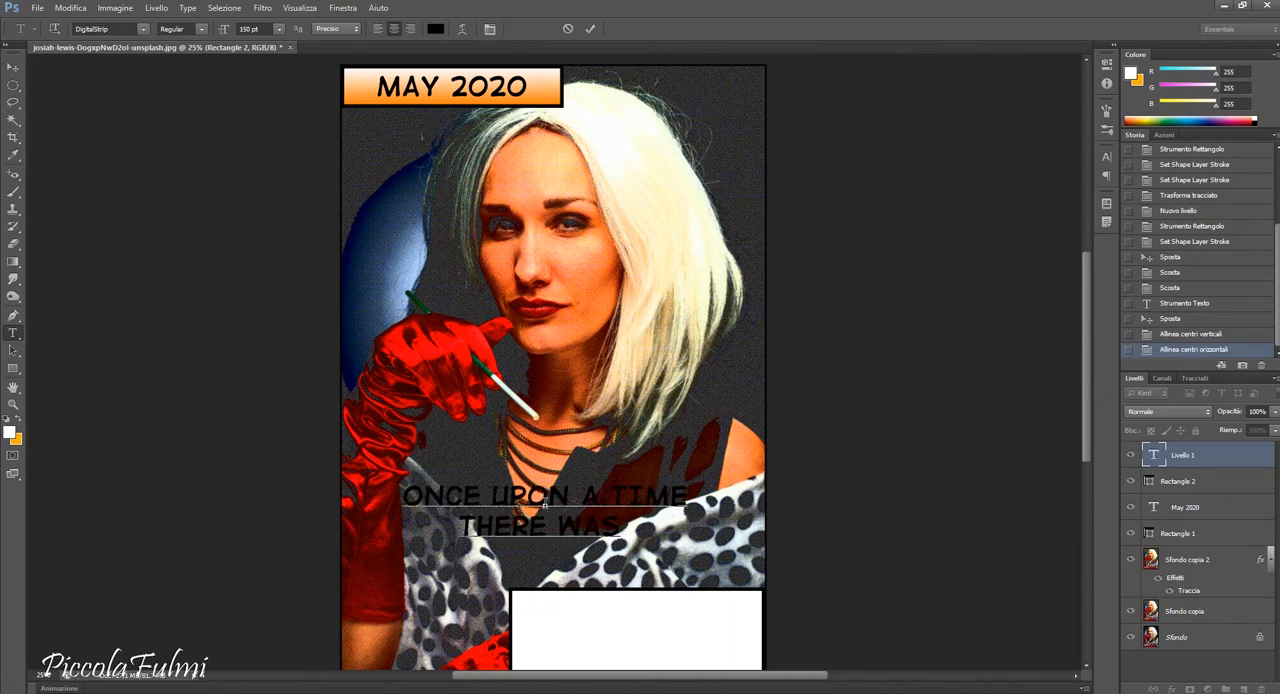
pyautogui.write('S')
pyautogui.write('REAT')
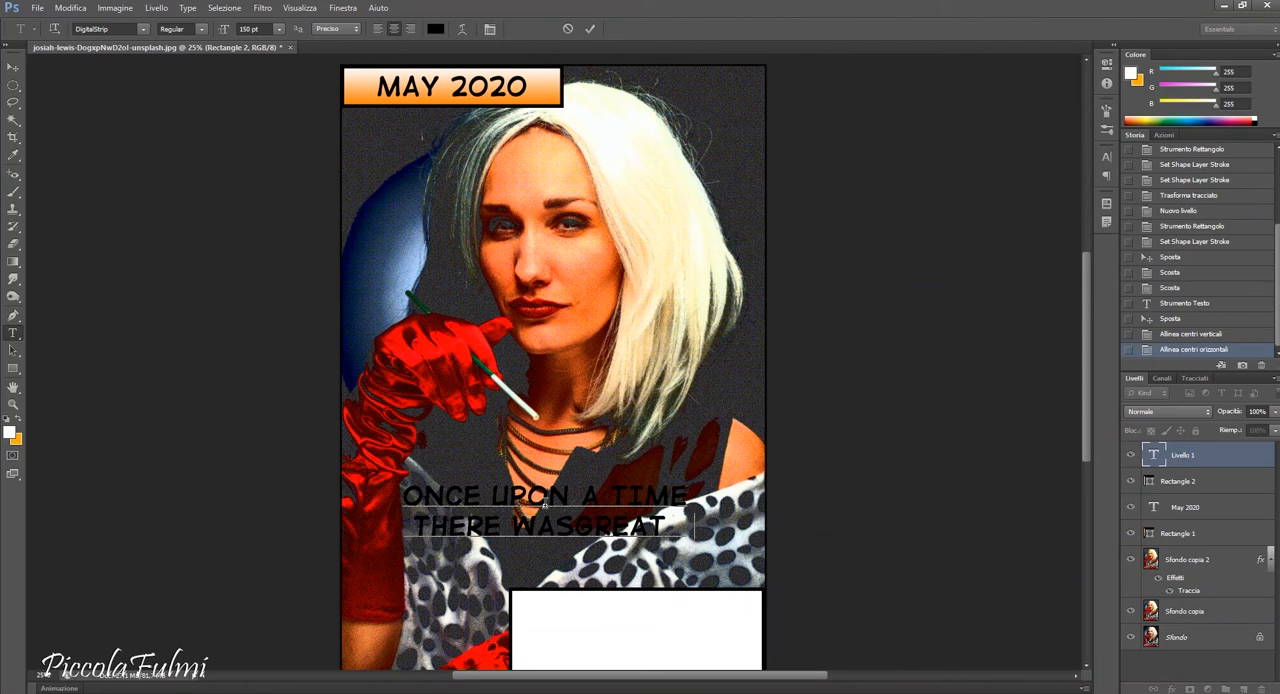
pyautogui.write(' RESPECTED')
# Add a third line to the text reading FOR A HEAD COVERED WITH WHITE HAIR.
pyautogui.press('Return')
pyautogui.write('FOR A HEAD')
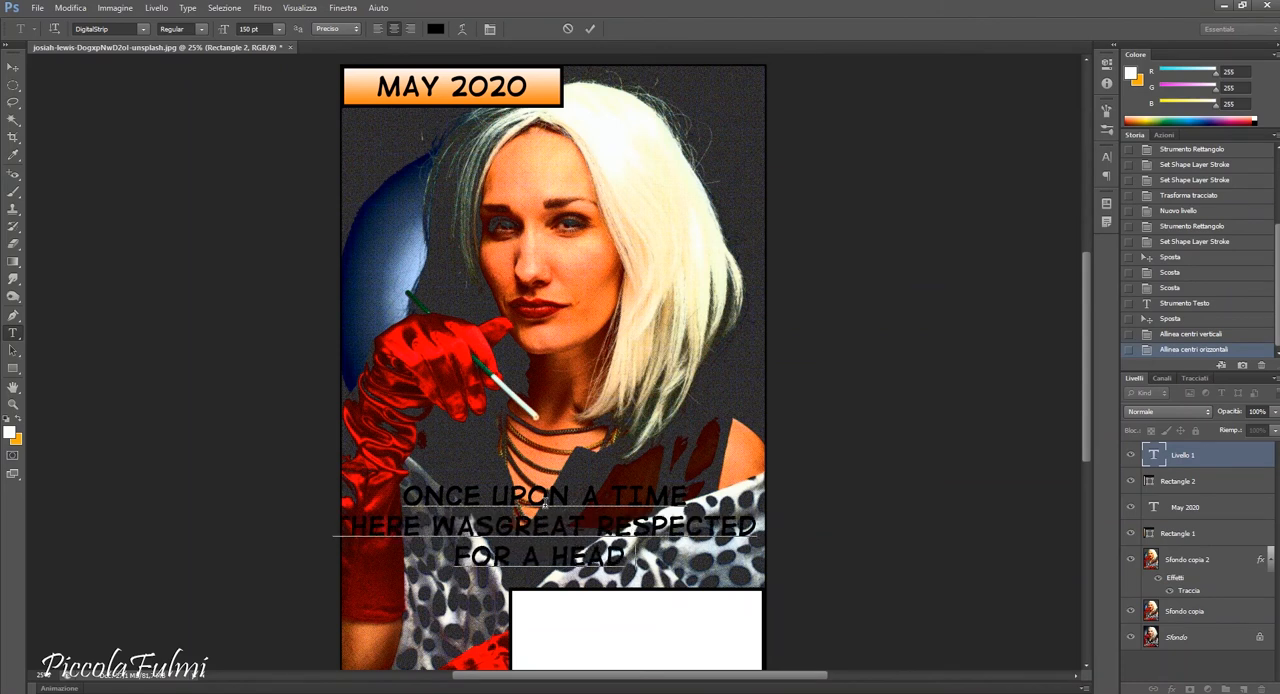
pyautogui.write(' COVERED W')
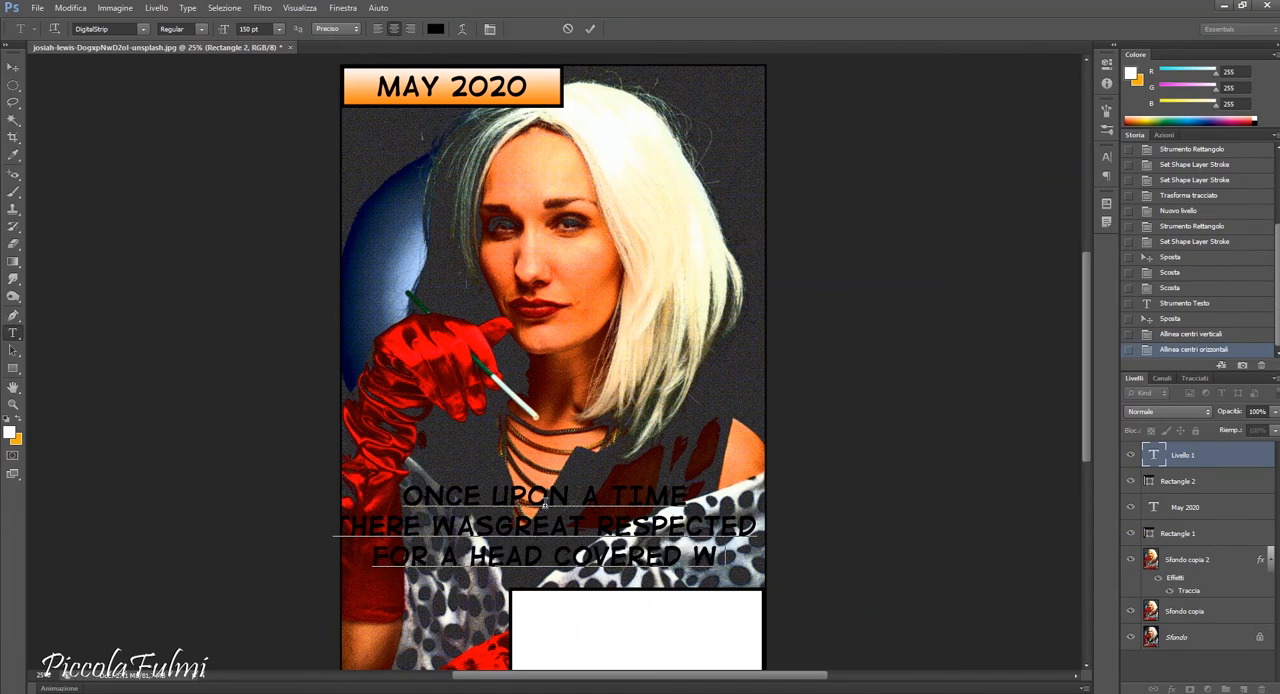
pyautogui.write('ITH WHITE HAIR')
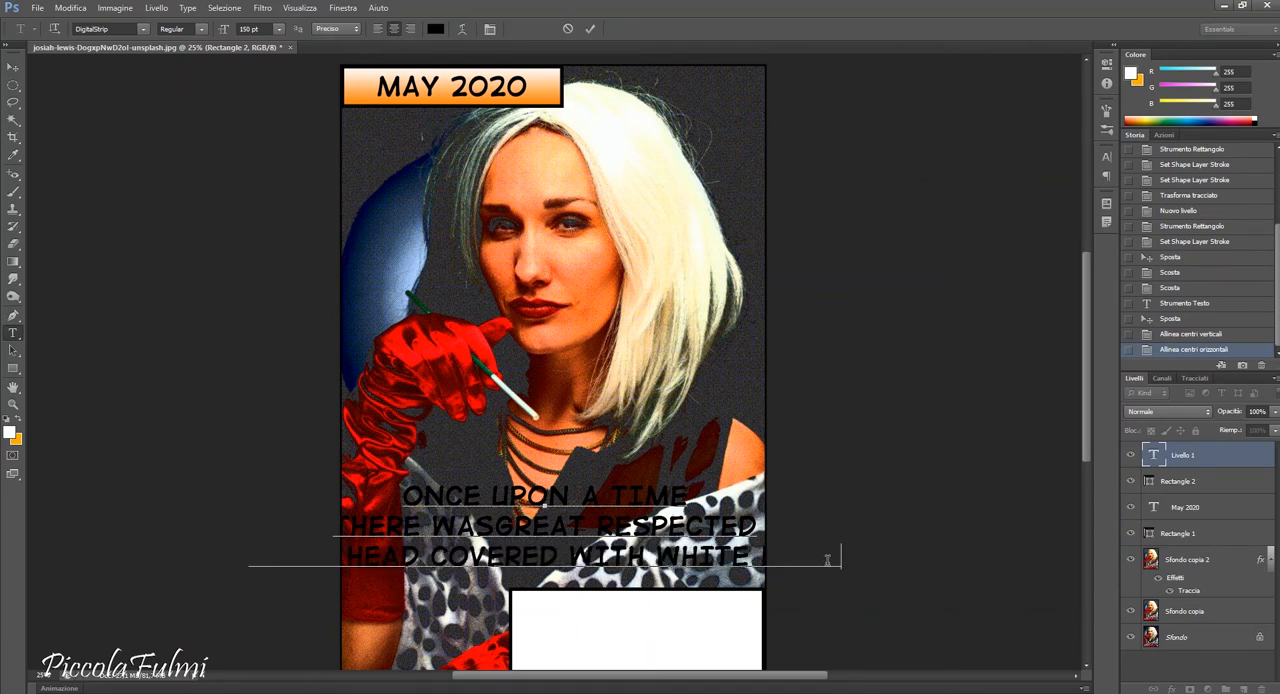
# Reduce the whole three-line text to 72 pt and move it into the white caption box.
pyautogui.scroll(-2, 848, 563)
pyautogui.moveTo(842, 525); pyautogui.dragTo(186, 95)
pyautogui.click(278, 28)
pyautogui.click(270, 257)
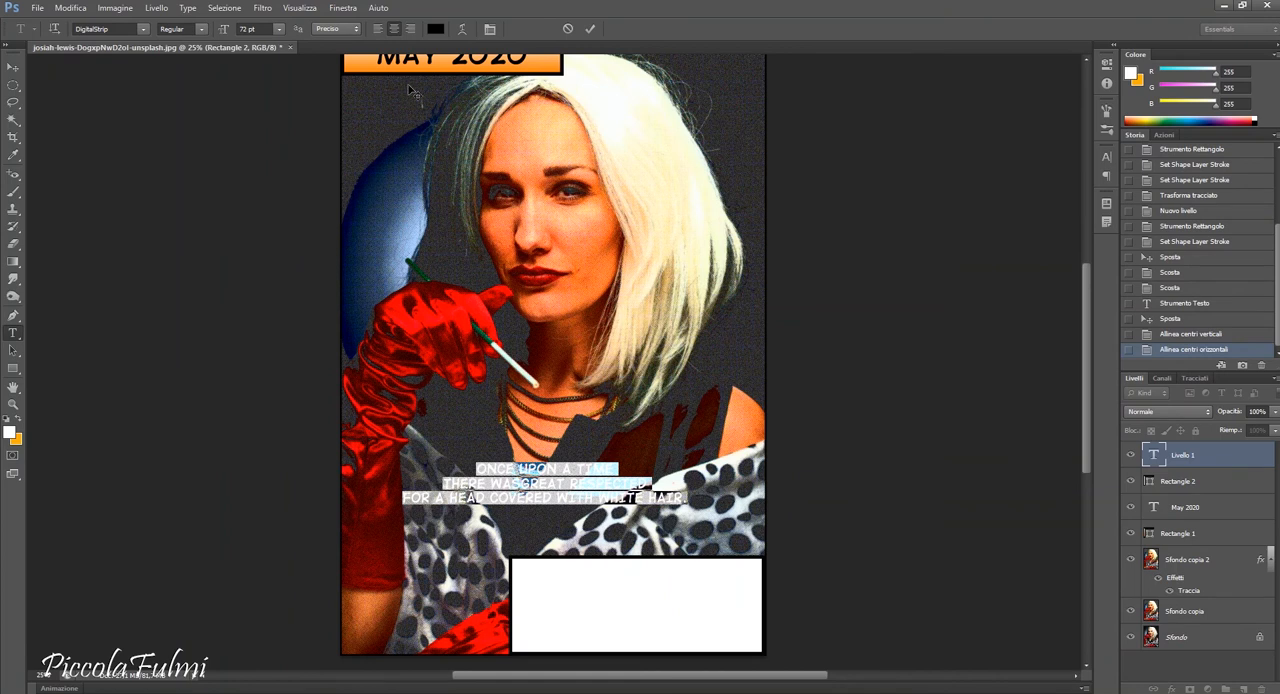
pyautogui.click(13, 66)
pyautogui.moveTo(588, 514); pyautogui.dragTo(690, 619)
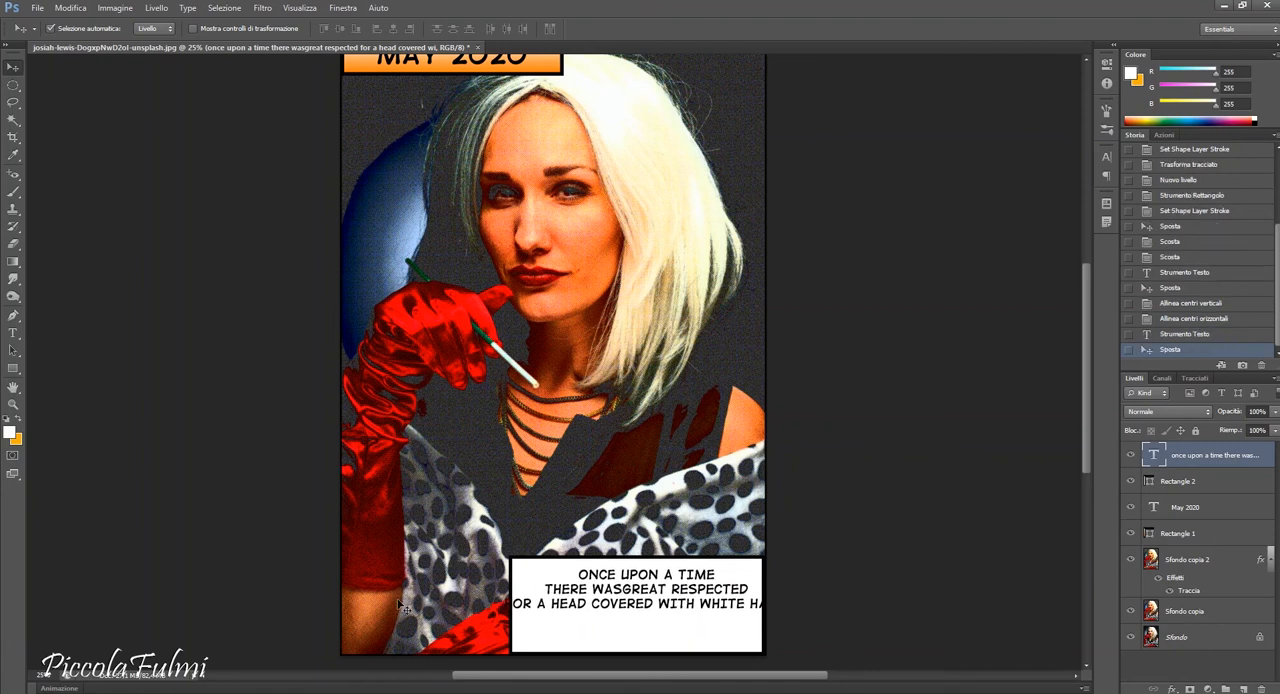
# Separate WAS and GREAT with a space and break the caption's last line after COVERED.
pyautogui.click(13, 333)
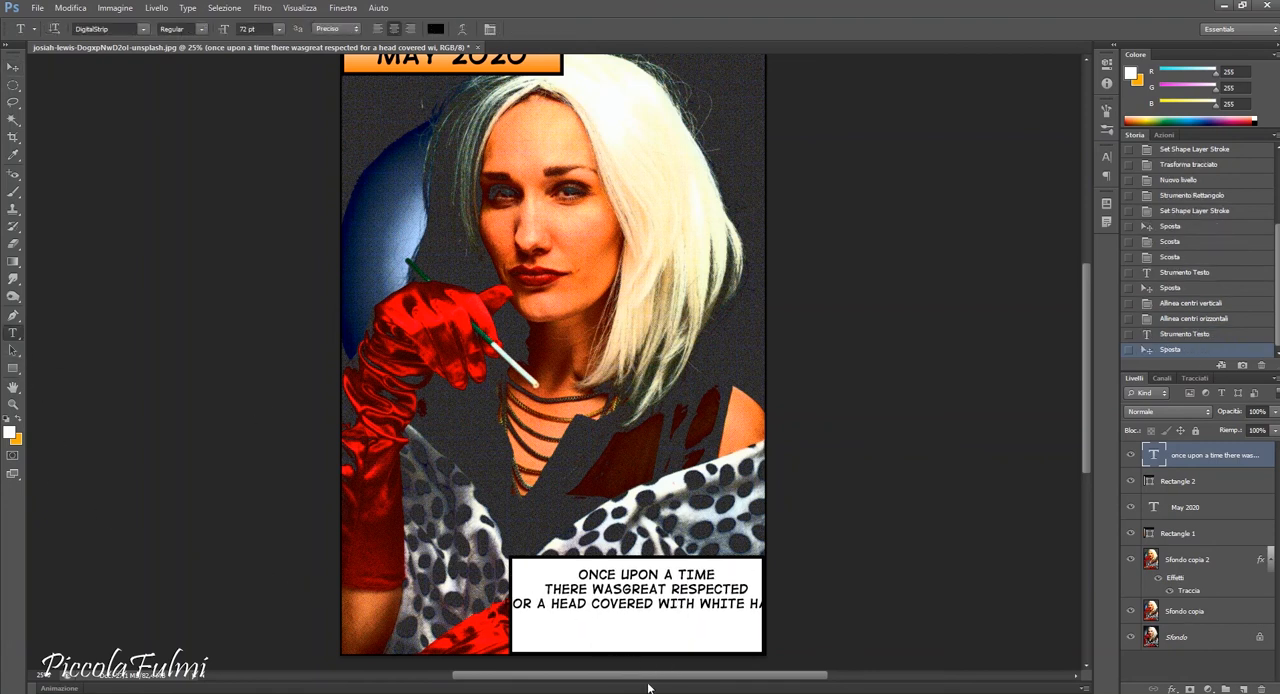
pyautogui.click(622, 590)
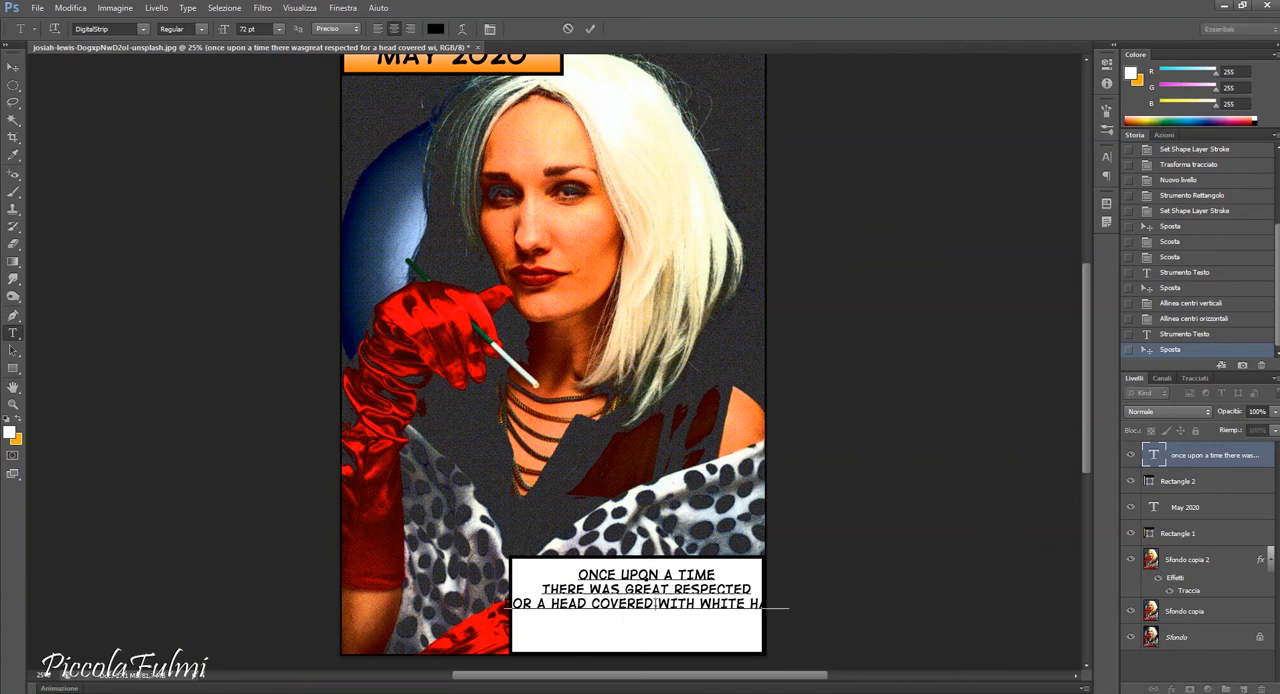
pyautogui.click(656, 604)
pyautogui.press('Return')
# Set the size of all the caption text in the white box to 90 pt.
pyautogui.moveTo(581, 575); pyautogui.dragTo(722, 643)
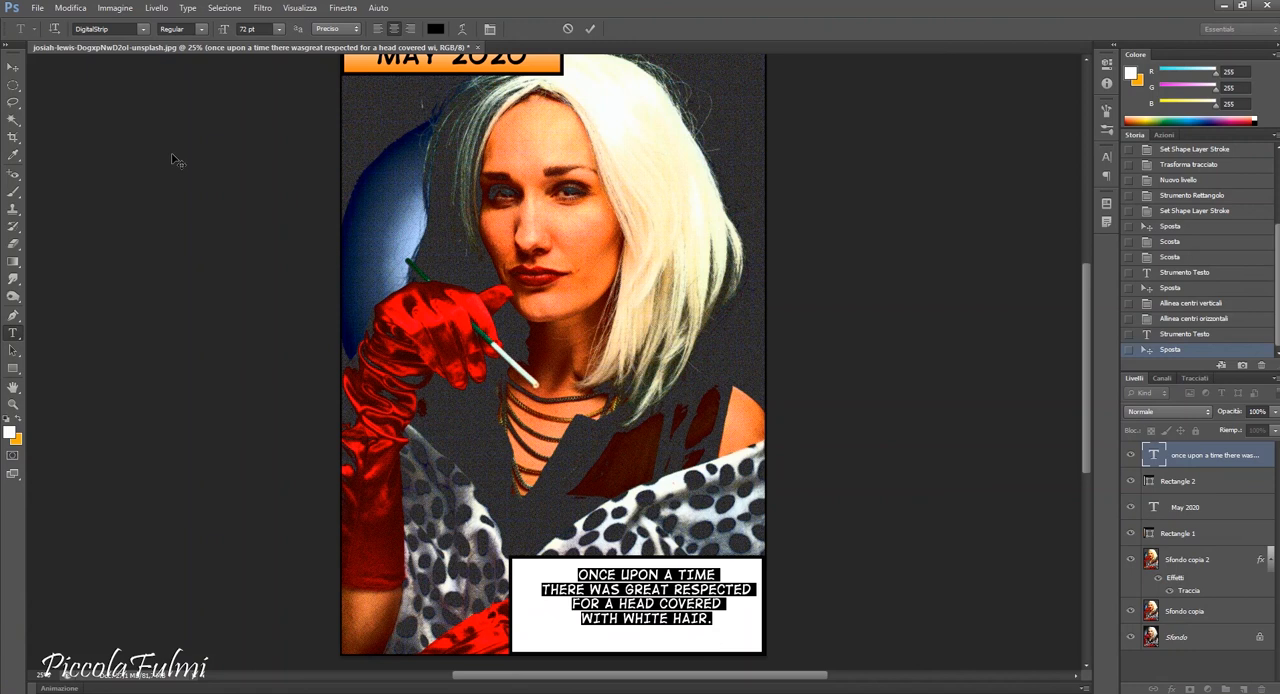
pyautogui.click(240, 32)
pyautogui.write('90')
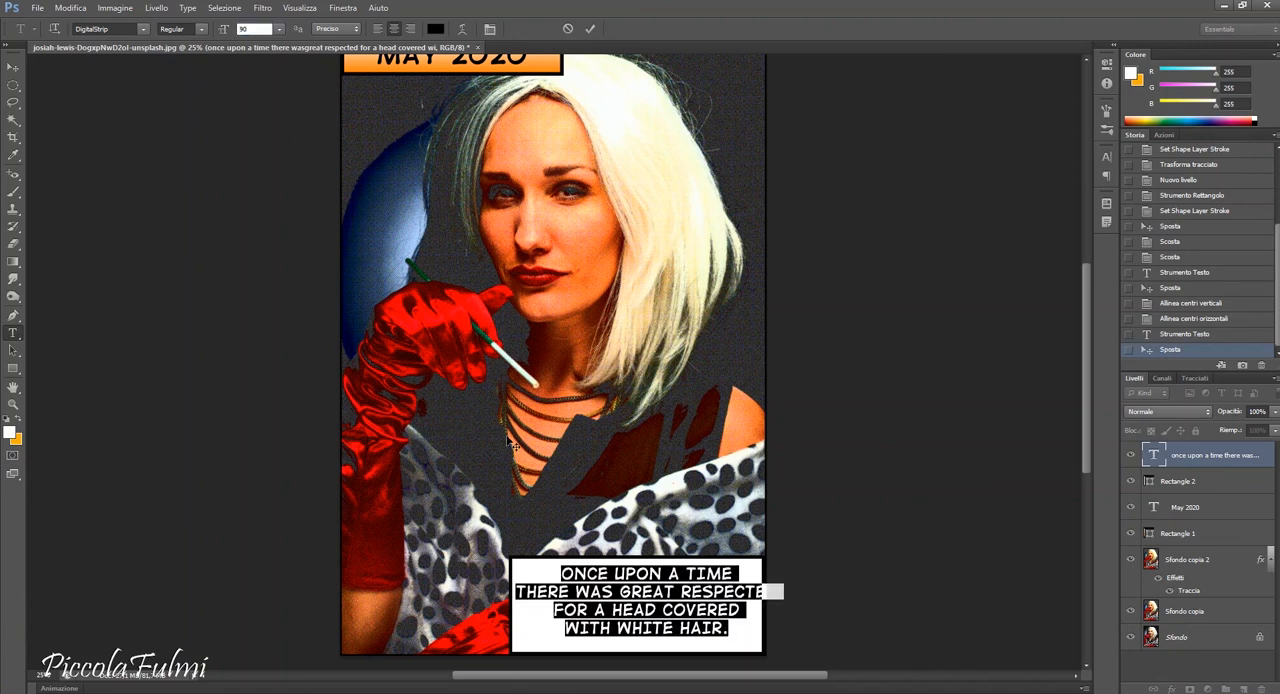
pyautogui.press('Return')
# Rebreak the caption so THERE WAS GREAT, RESPECTED FOR and A HEAD COVERED each stand on their own line.
pyautogui.click(681, 593)
pyautogui.press('BackSpace')
pyautogui.press('Return')
pyautogui.press('Delete')
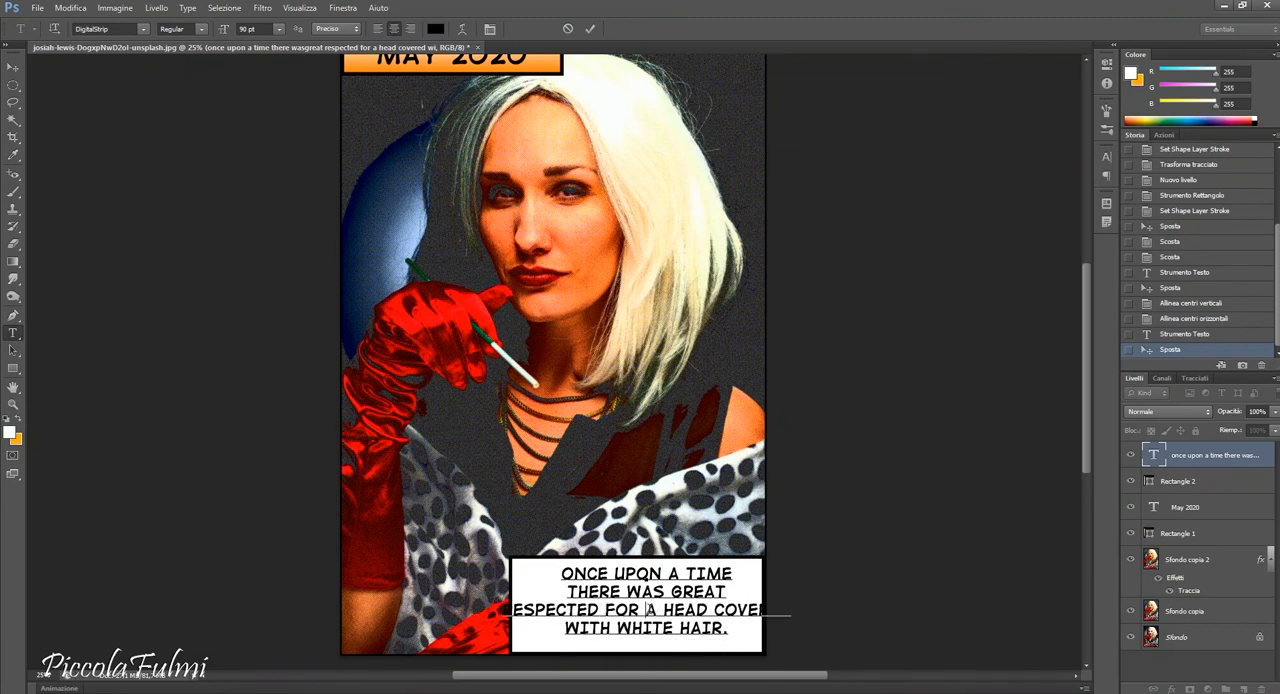
pyautogui.press('BackSpace')
pyautogui.press('Return')
# Move the five-line caption up within the white box and center it vertically and horizontally on Rectangle 2.
pyautogui.click(12, 67)
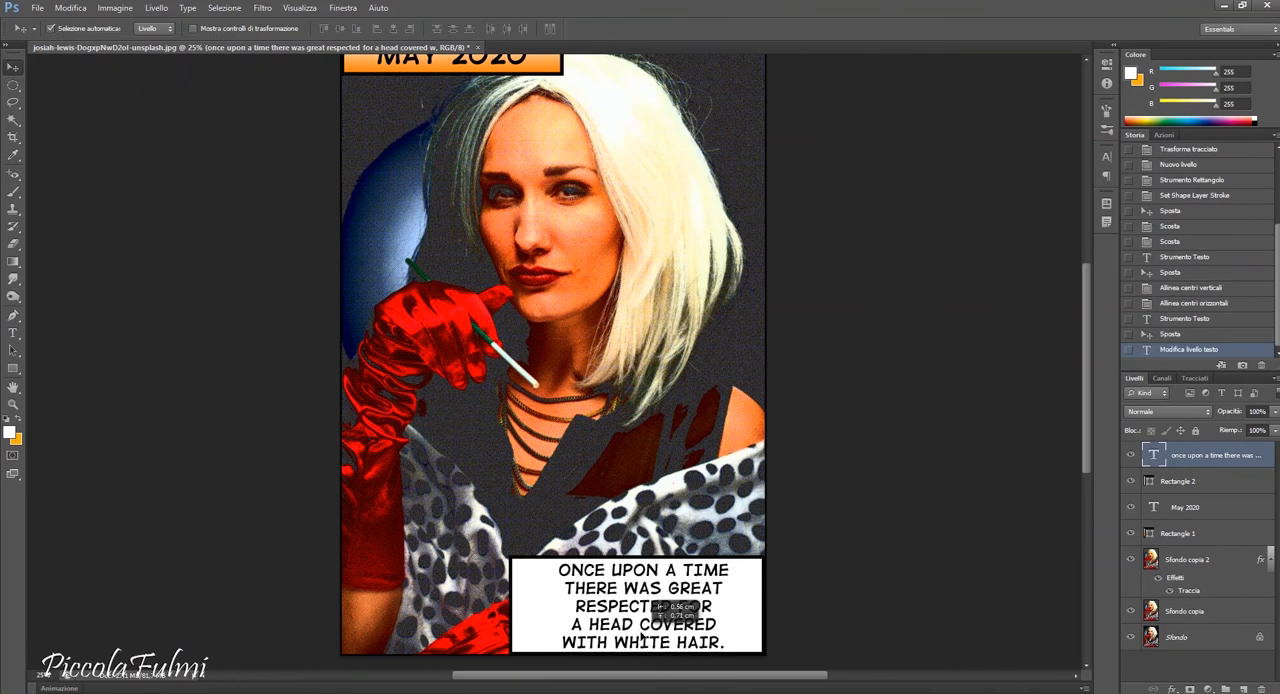
pyautogui.click(645, 640)
pyautogui.keyDown('ctrl'); pyautogui.click(1232, 484); pyautogui.keyUp('ctrl')
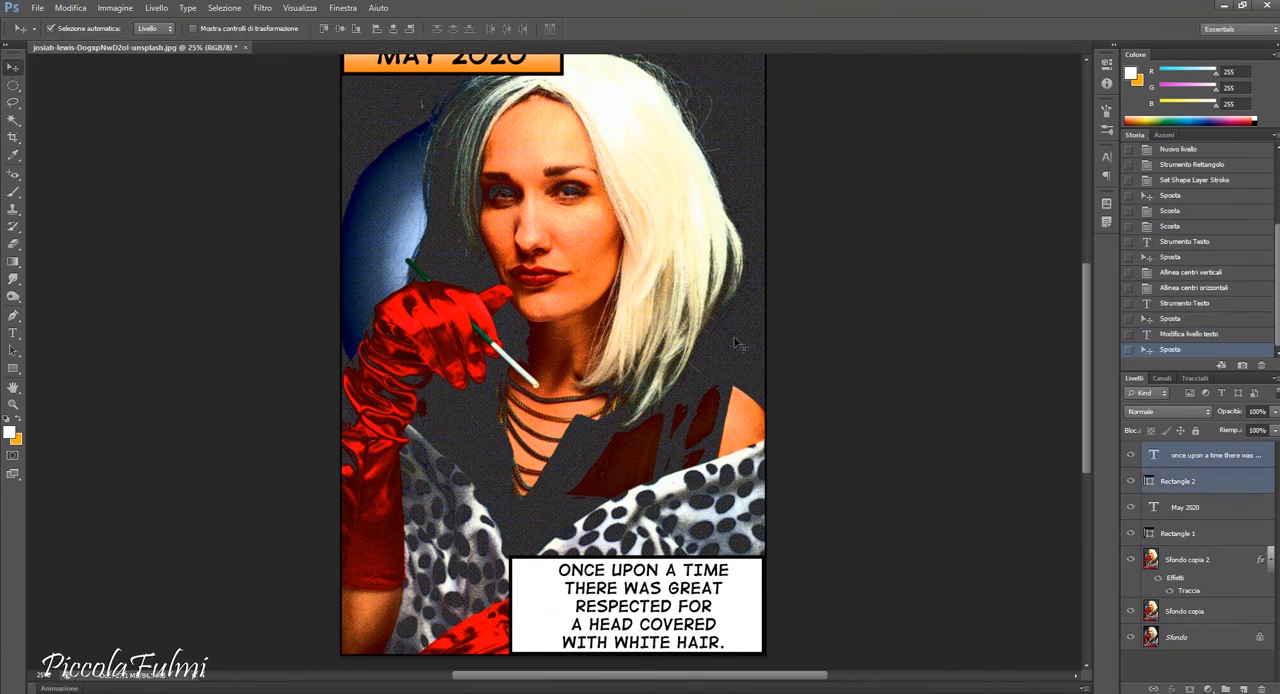
pyautogui.click(407, 30)
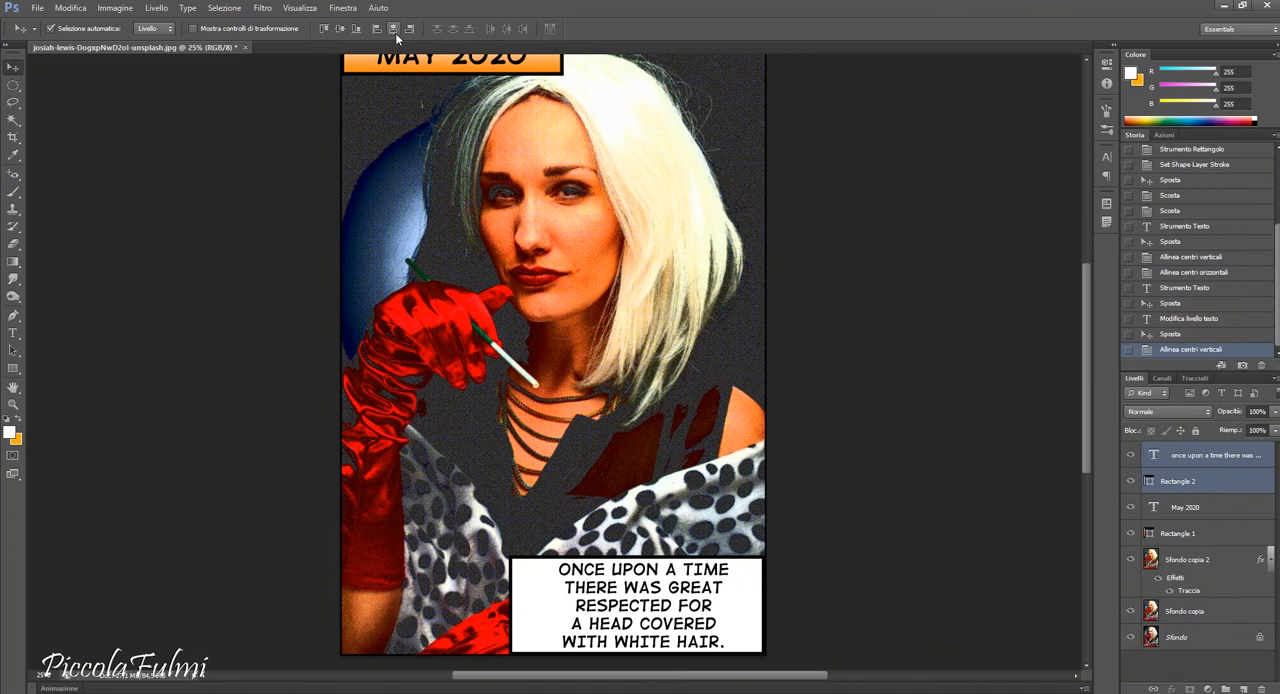
pyautogui.click(394, 30)
pyautogui.click(37, 8)
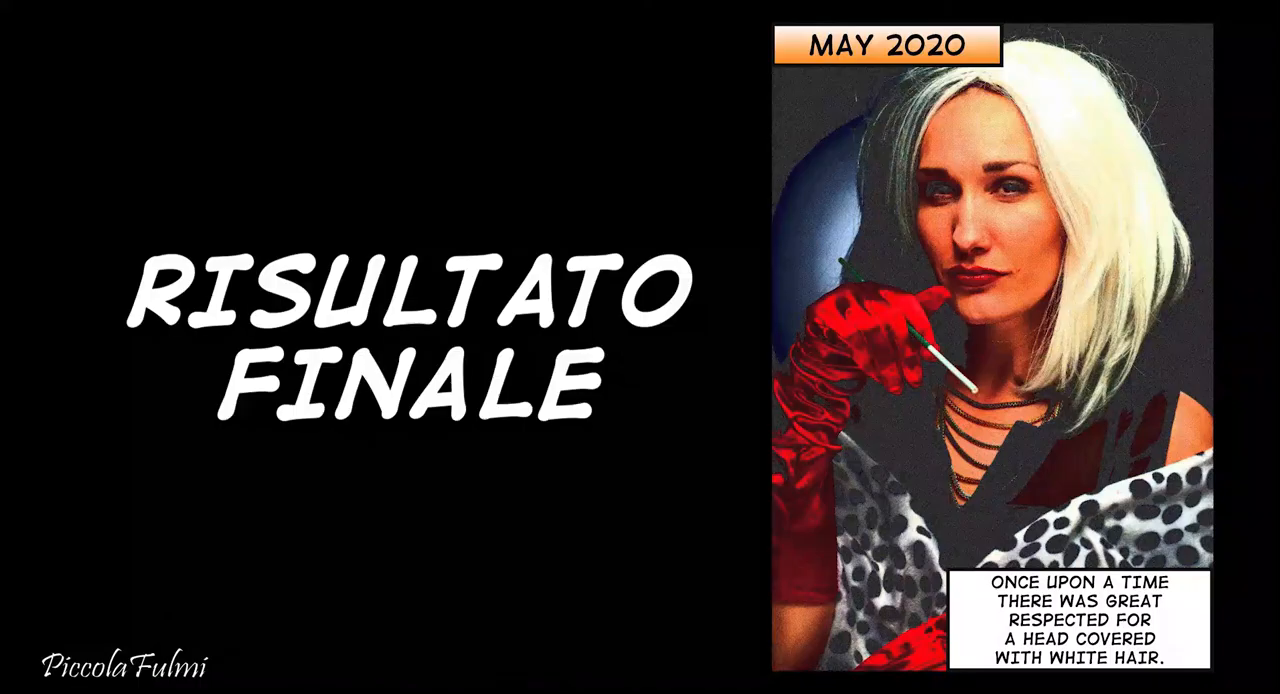